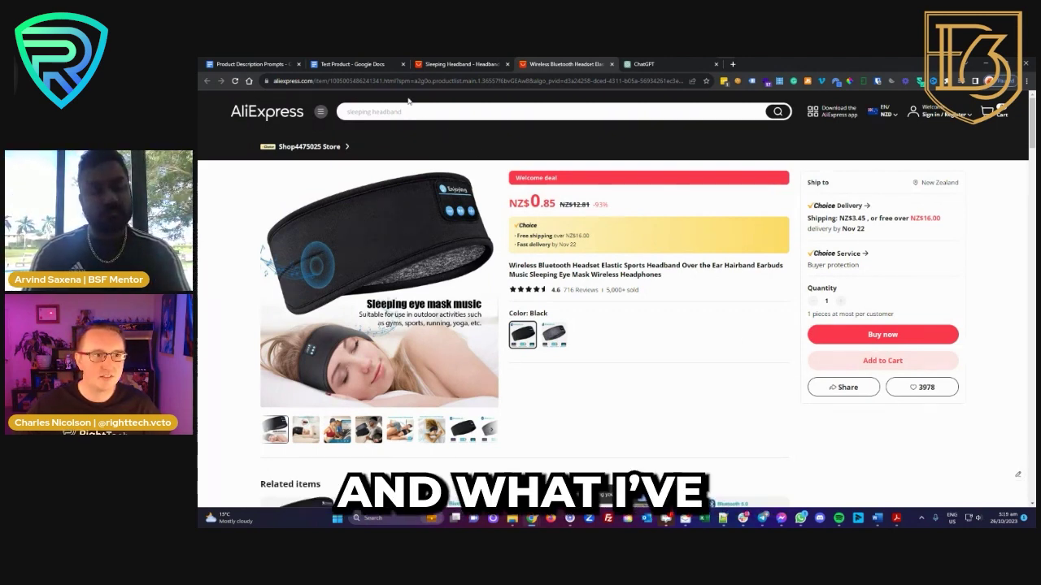
pyautogui.click(370, 68)
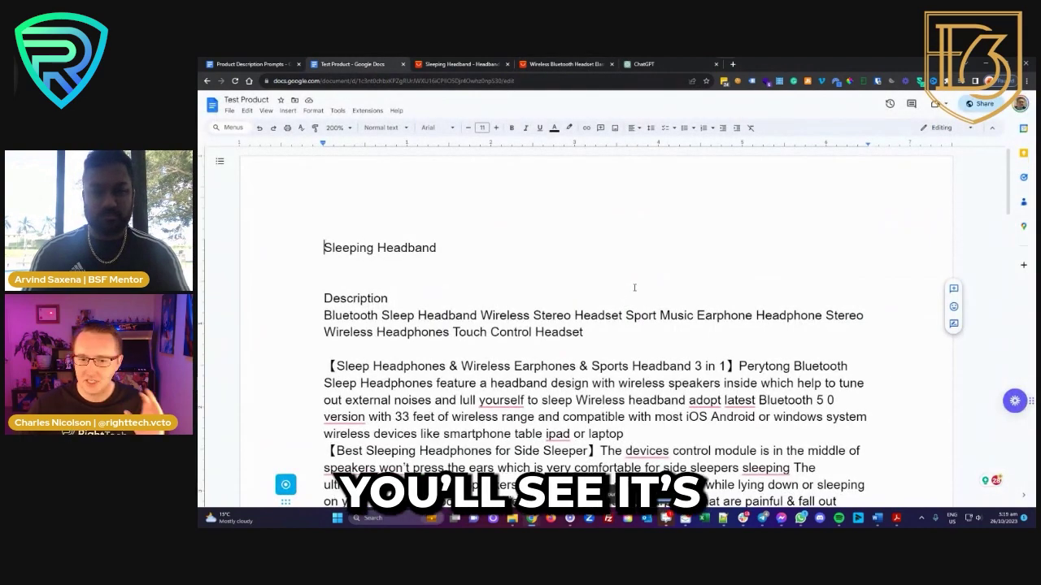
pyautogui.scroll(-5, 639, 285)
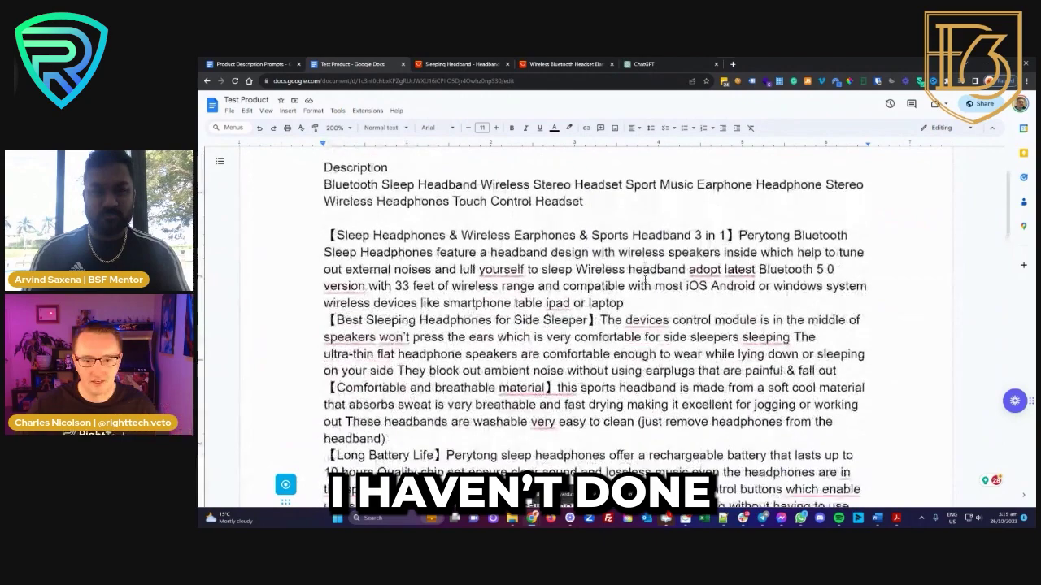
pyautogui.scroll(-3, 645, 283)
pyautogui.scroll(5, 628, 266)
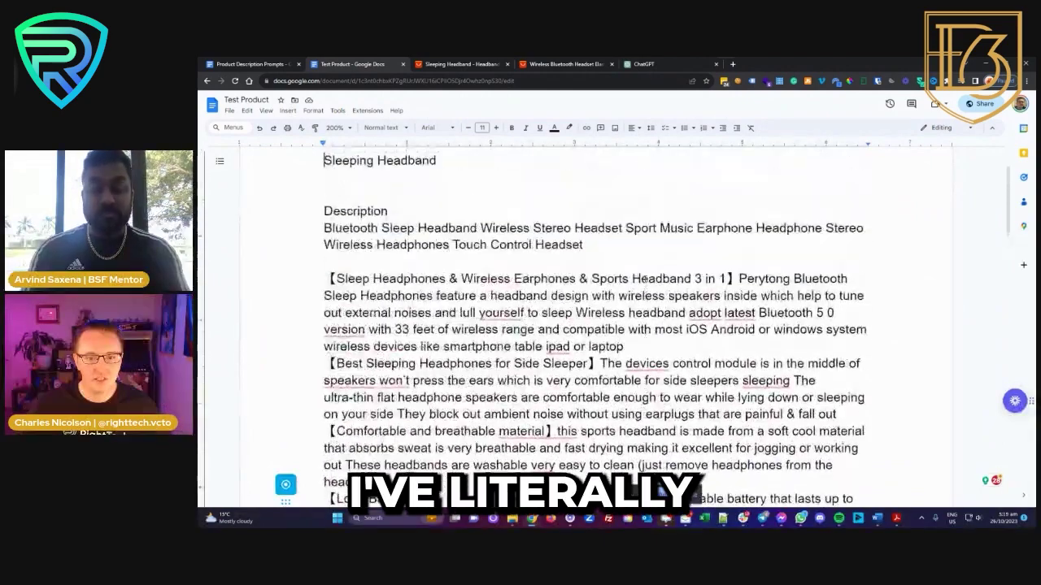
pyautogui.scroll(-6, 631, 265)
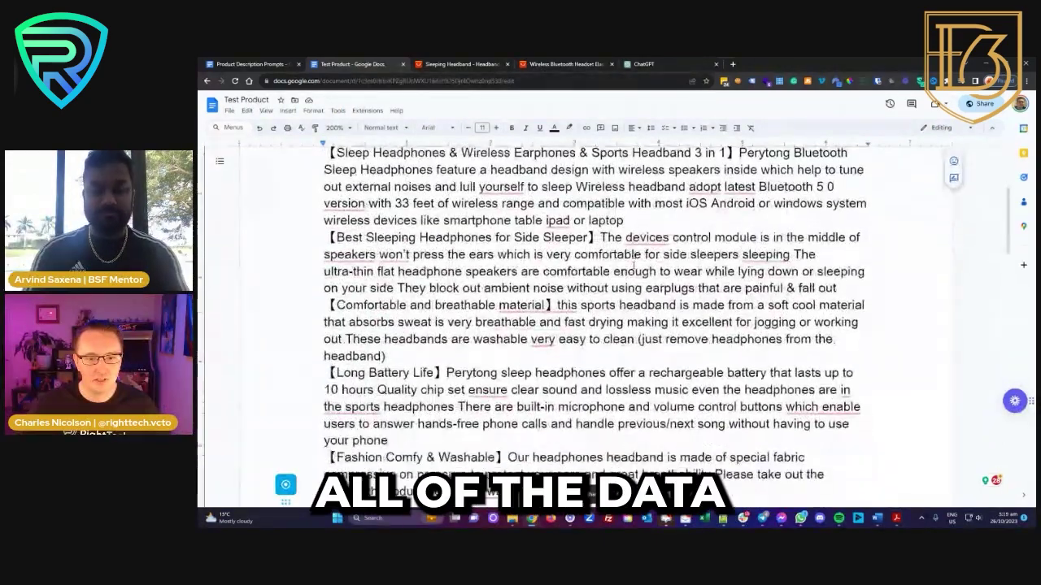
pyautogui.scroll(-2, 633, 264)
pyautogui.scroll(-2, 633, 265)
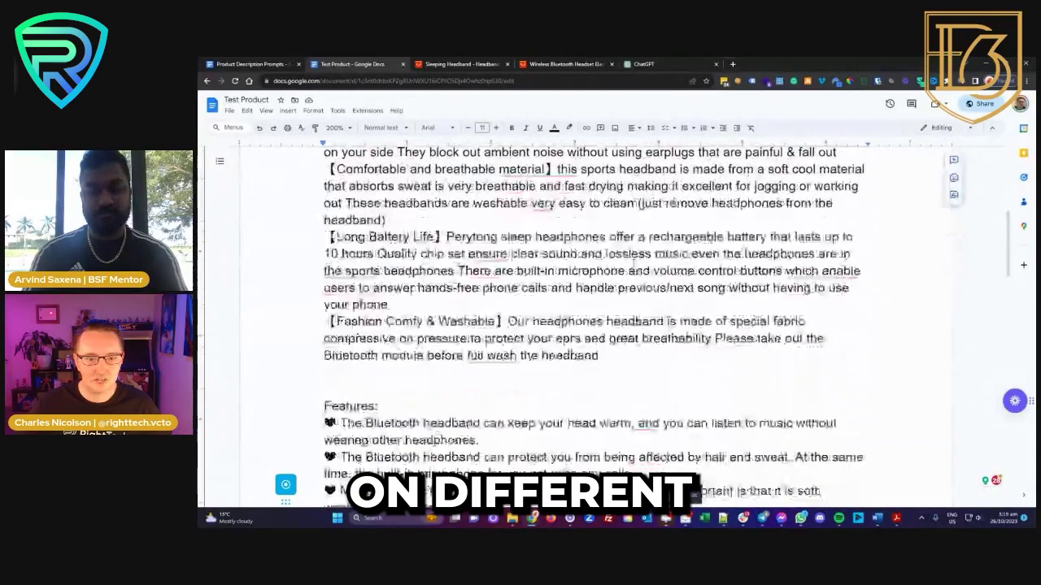
pyautogui.scroll(-5, 634, 266)
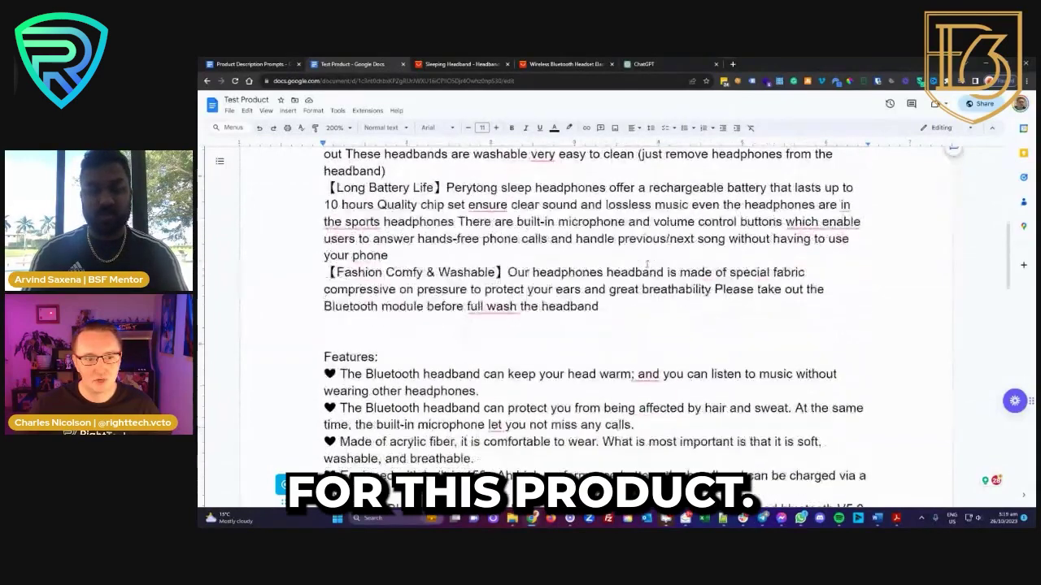
pyautogui.scroll(-1, 634, 266)
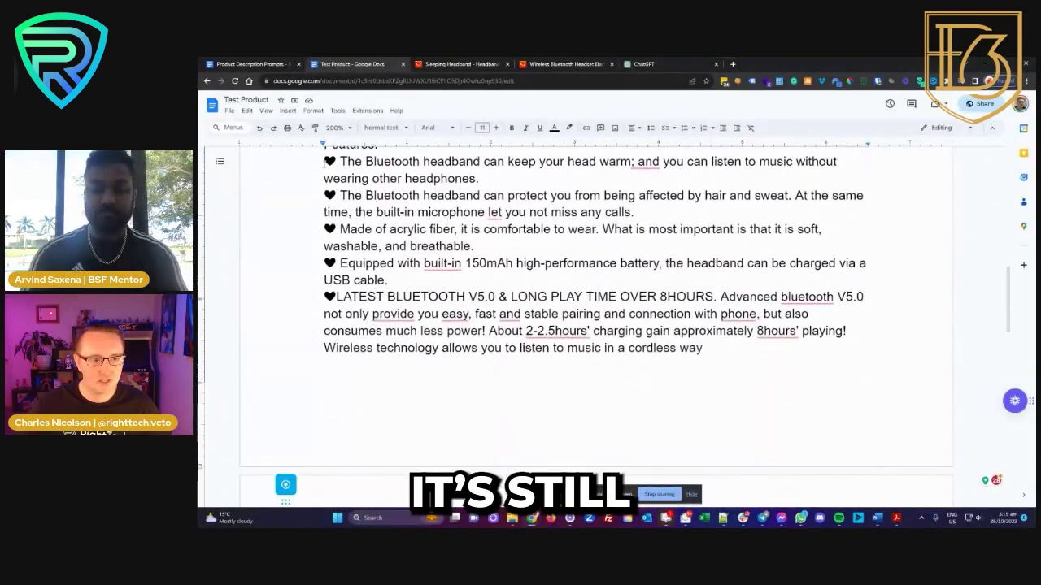
pyautogui.scroll(-10, 492, 245)
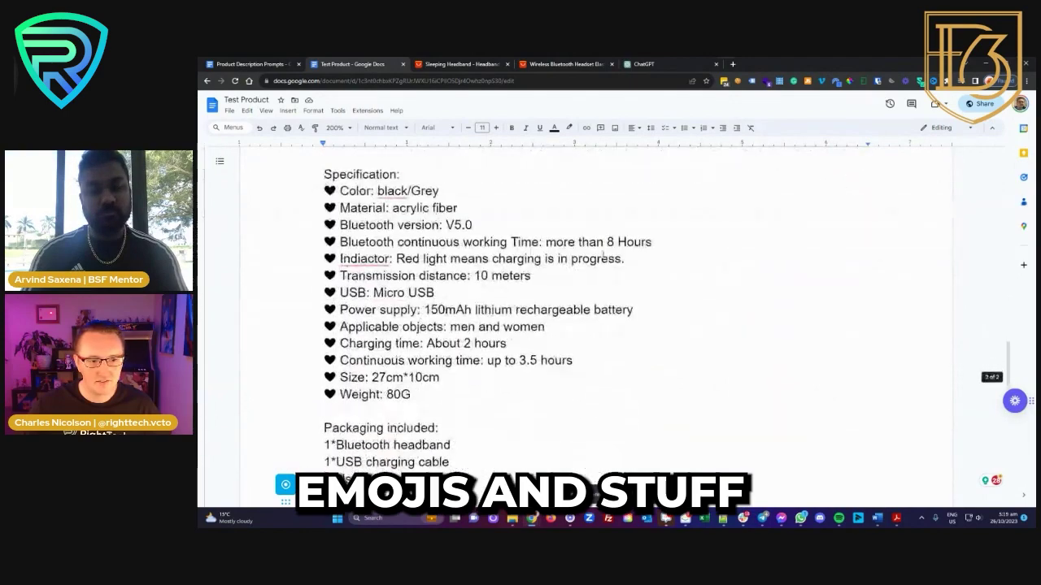
pyautogui.scroll(-4, 606, 257)
pyautogui.scroll(1, 609, 258)
pyautogui.scroll(20, 610, 261)
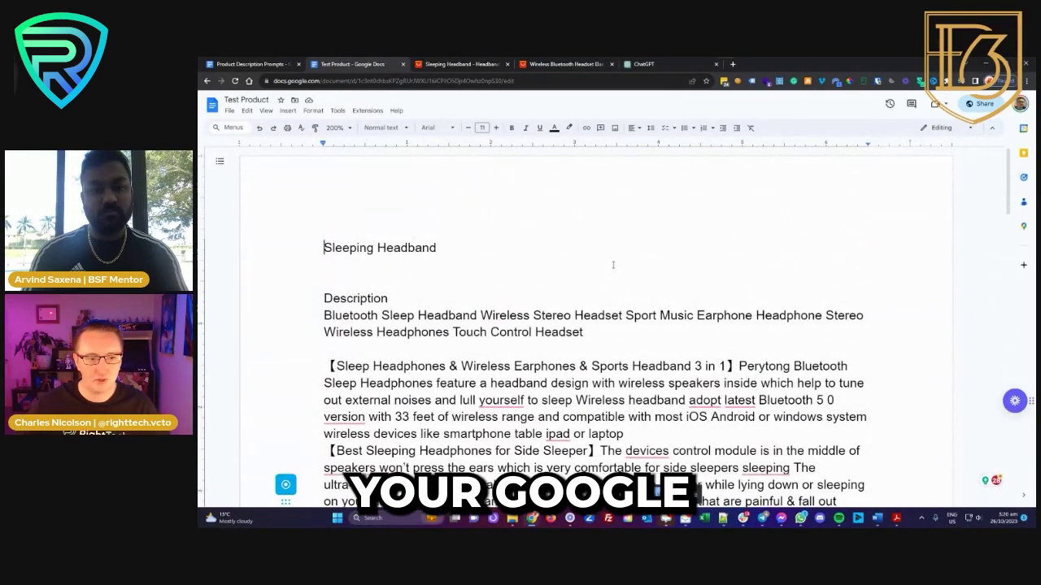
pyautogui.moveTo(324, 248); pyautogui.dragTo(535, 418)
pyautogui.click(618, 237)
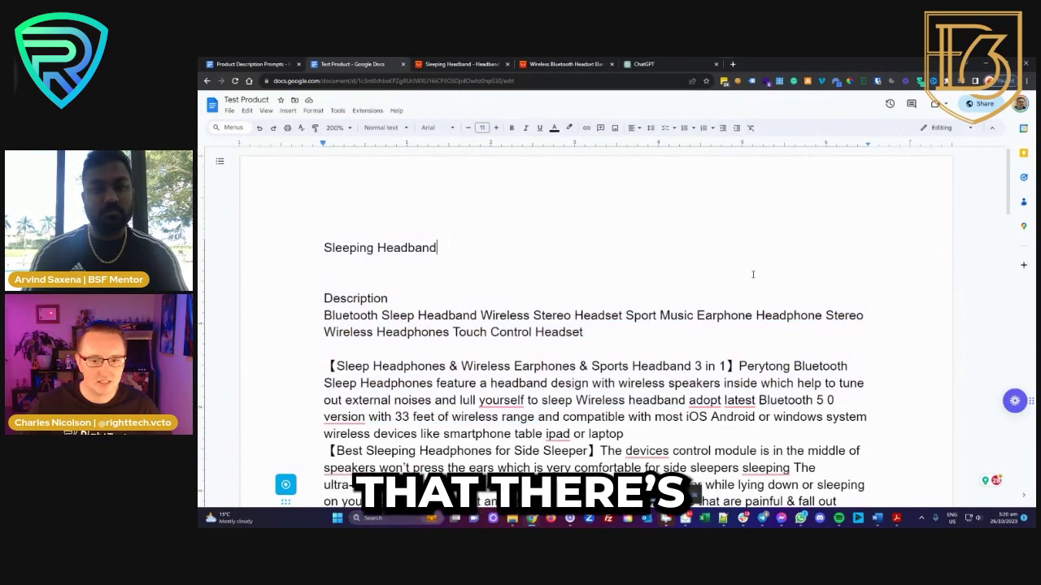
pyautogui.scroll(-3, 753, 274)
pyautogui.scroll(2, 636, 258)
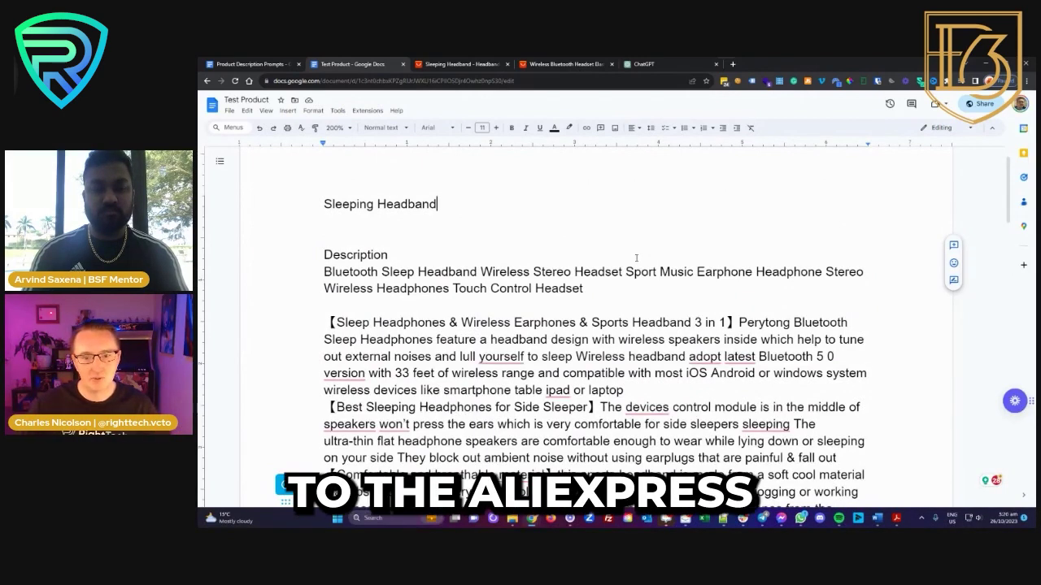
pyautogui.click(565, 63)
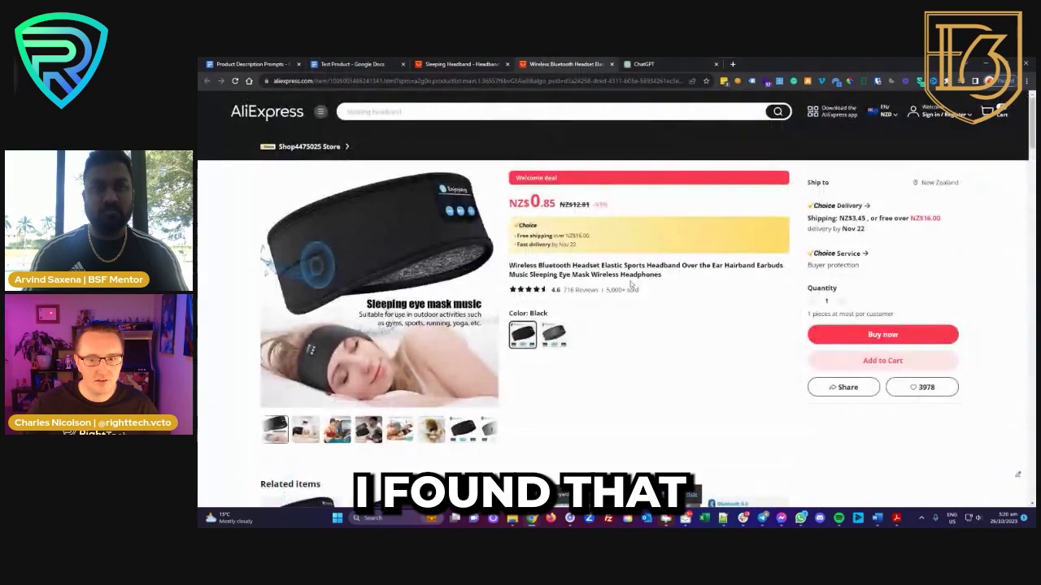
# Look through the AliExpress headband listing down to the reviews, then return to the Test Product document.
pyautogui.scroll(-5, 692, 228)
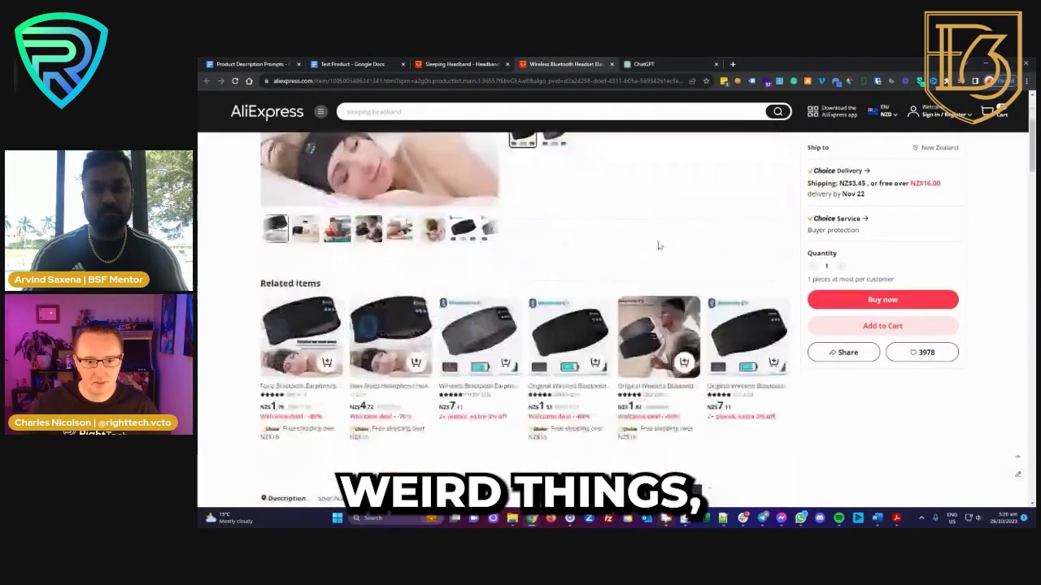
pyautogui.scroll(-15, 700, 285)
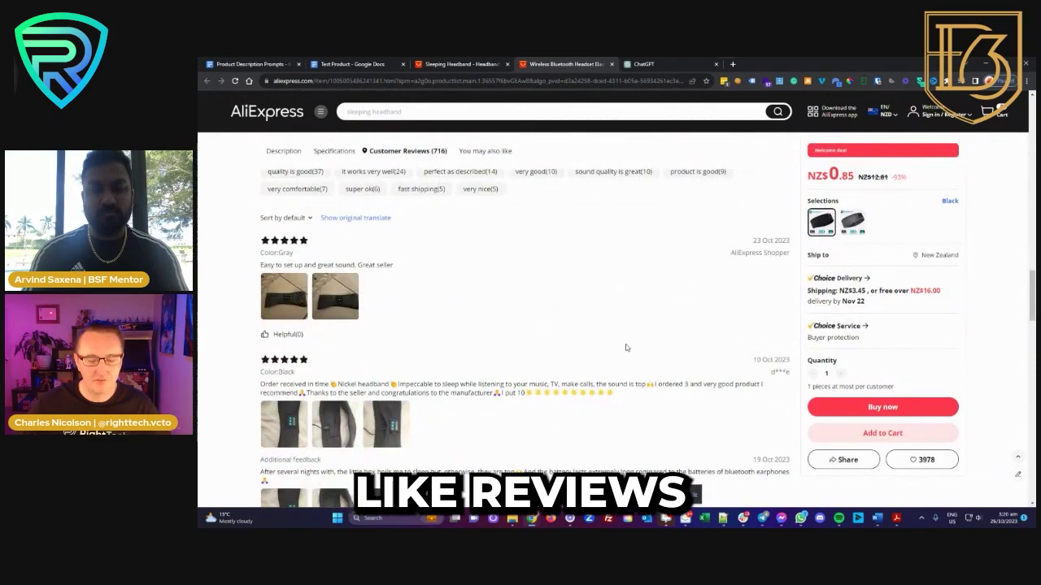
pyautogui.scroll(5, 627, 347)
pyautogui.scroll(15, 627, 348)
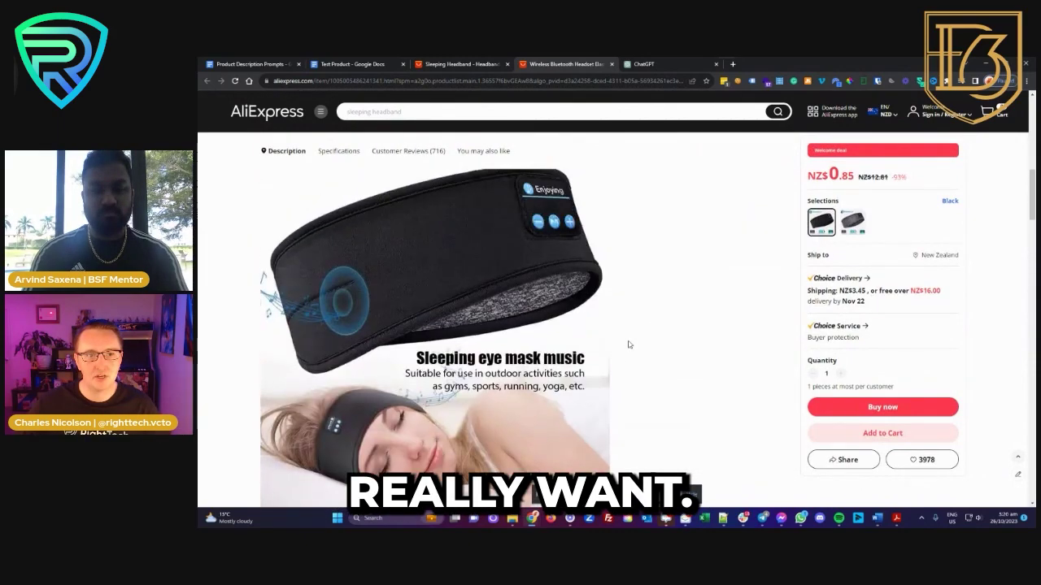
pyautogui.scroll(3, 630, 347)
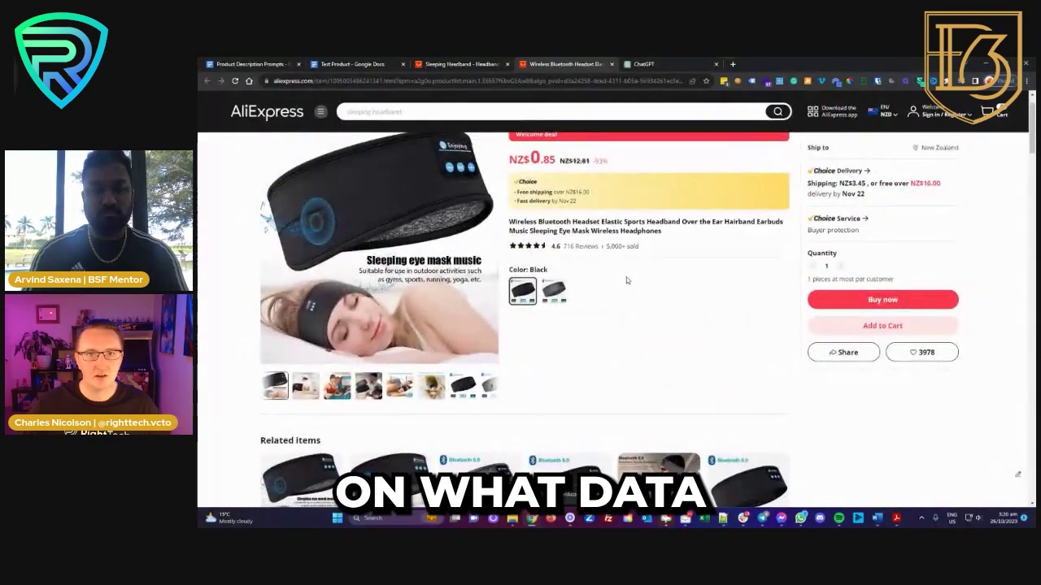
pyautogui.click(362, 65)
# Copy a view-only 'Anyone with the link' share link for Test Product, then open Product Description Prompts.
pyautogui.scroll(-5, 627, 279)
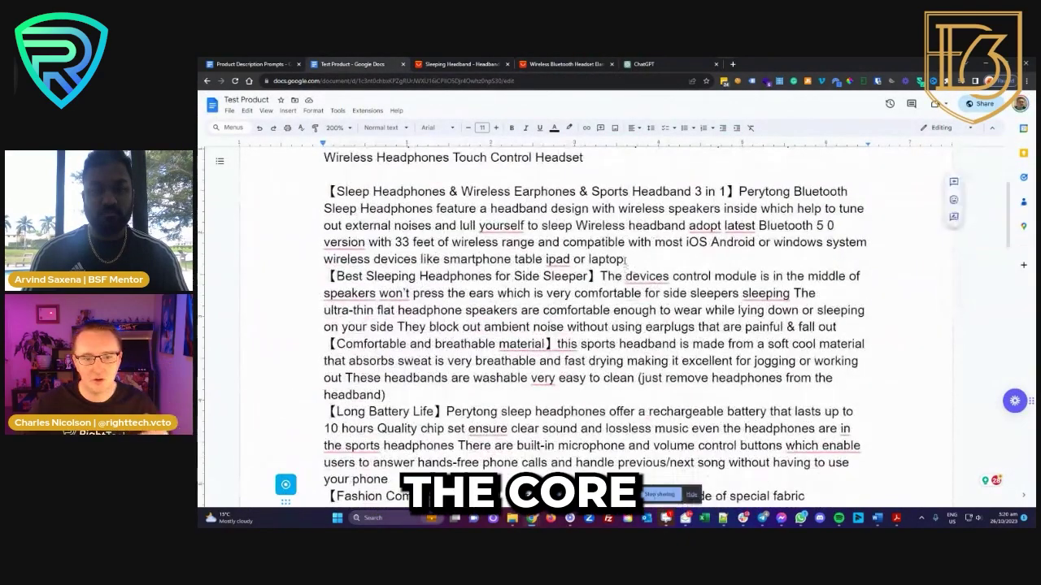
pyautogui.scroll(-5, 625, 269)
pyautogui.scroll(7, 625, 269)
pyautogui.scroll(4, 627, 278)
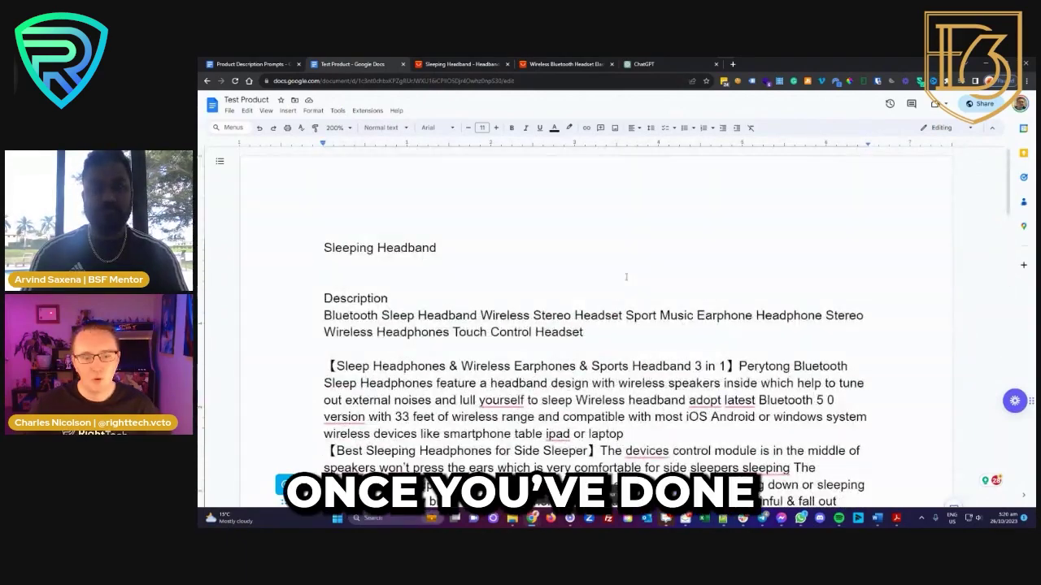
pyautogui.click(979, 106)
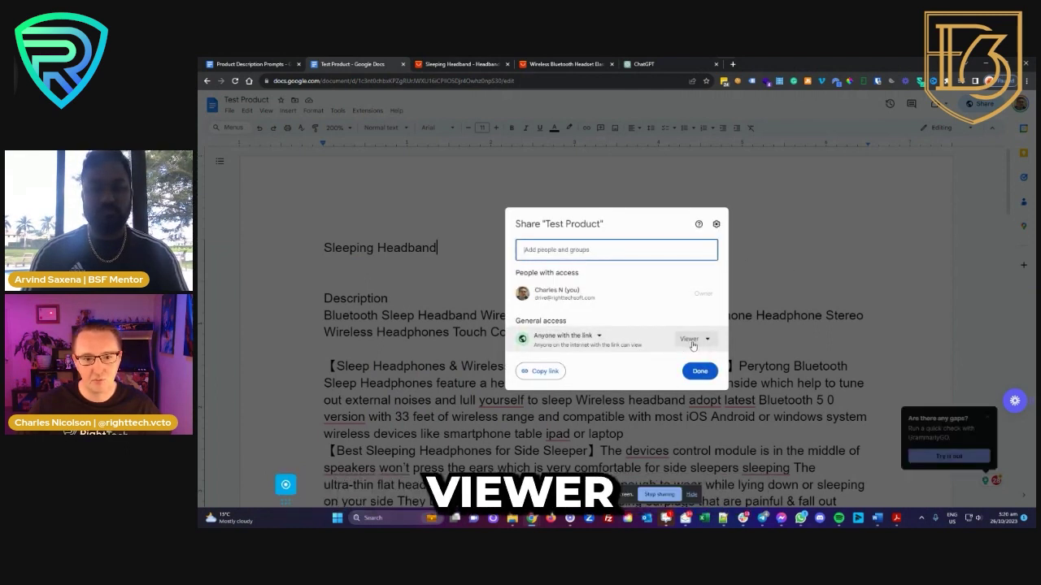
pyautogui.click(554, 376)
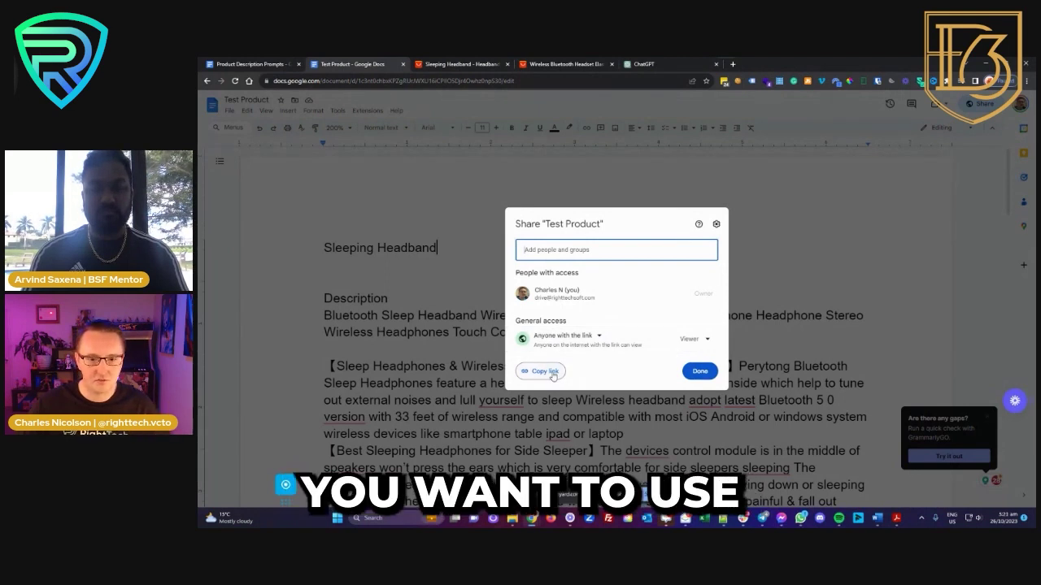
pyautogui.click(702, 376)
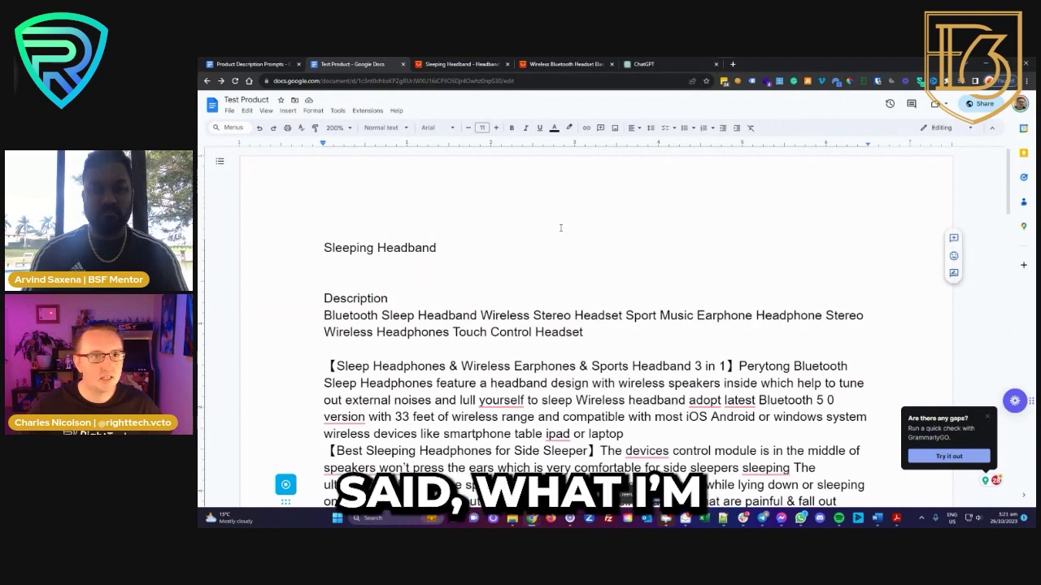
pyautogui.click(246, 67)
# Select and copy the whole product description prompt text, then switch to the ChatGPT tab.
pyautogui.scroll(5, 557, 294)
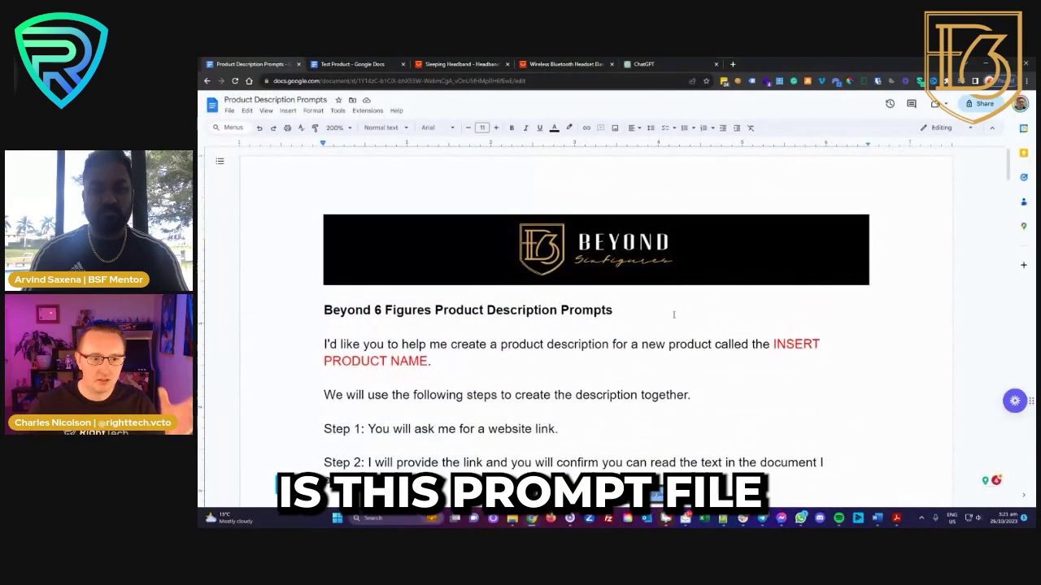
pyautogui.scroll(-2, 618, 305)
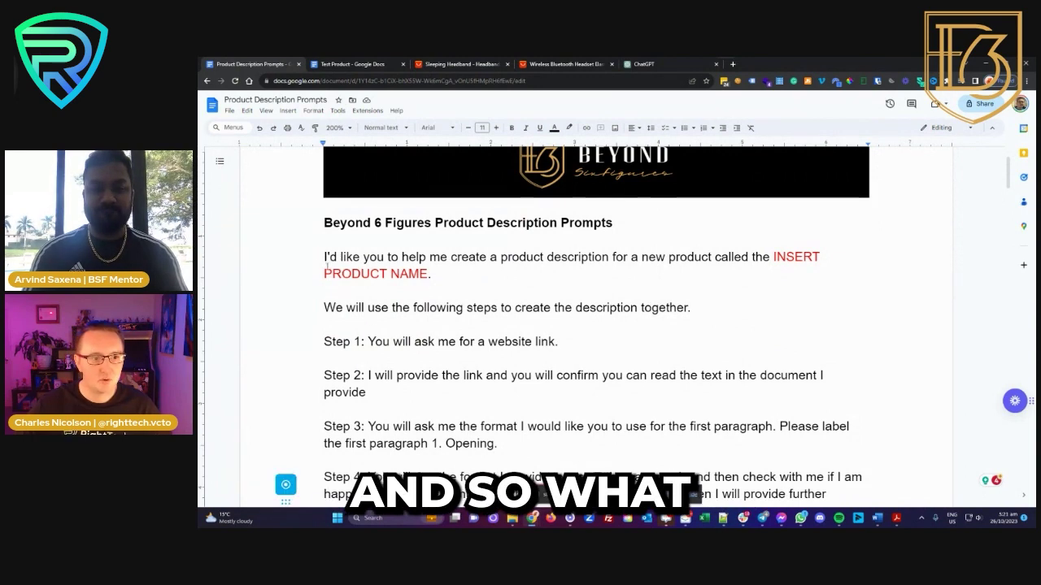
pyautogui.moveTo(323, 257); pyautogui.dragTo(431, 274)
pyautogui.scroll(-5, 595, 363)
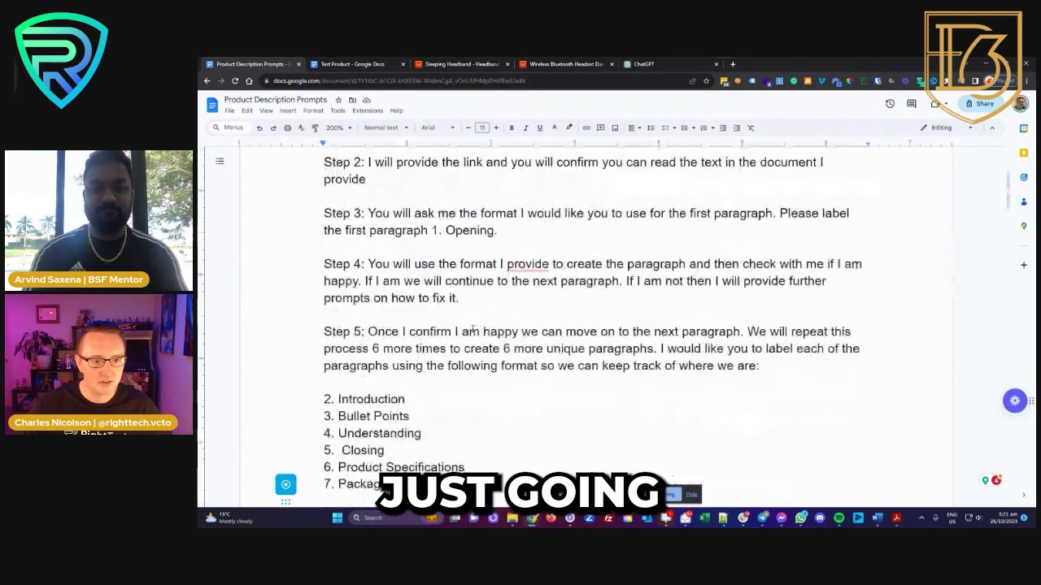
pyautogui.keyDown('shift'); pyautogui.click(628, 336); pyautogui.keyUp('shift')
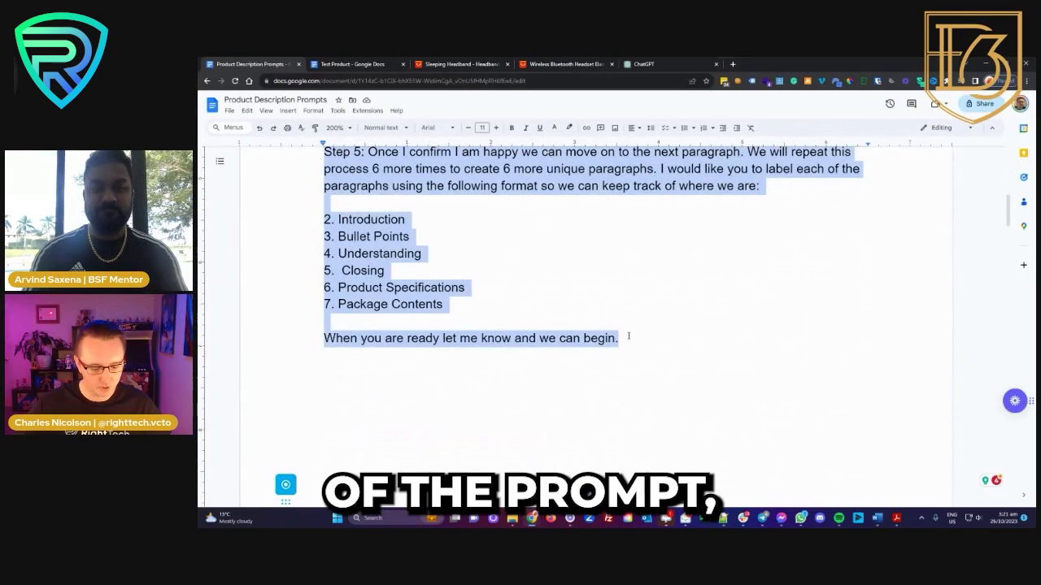
pyautogui.scroll(5, 629, 338)
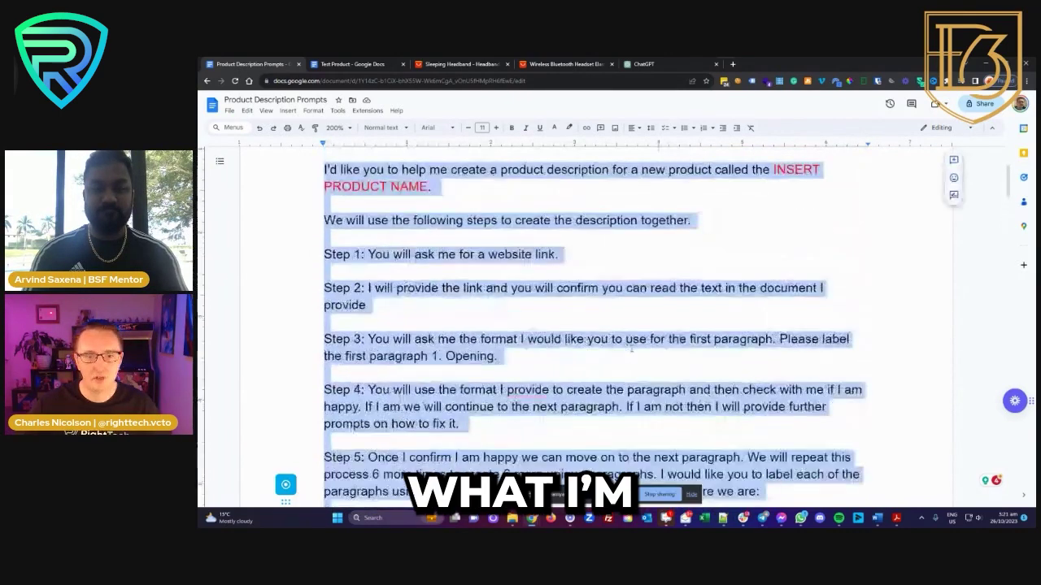
pyautogui.click(655, 64)
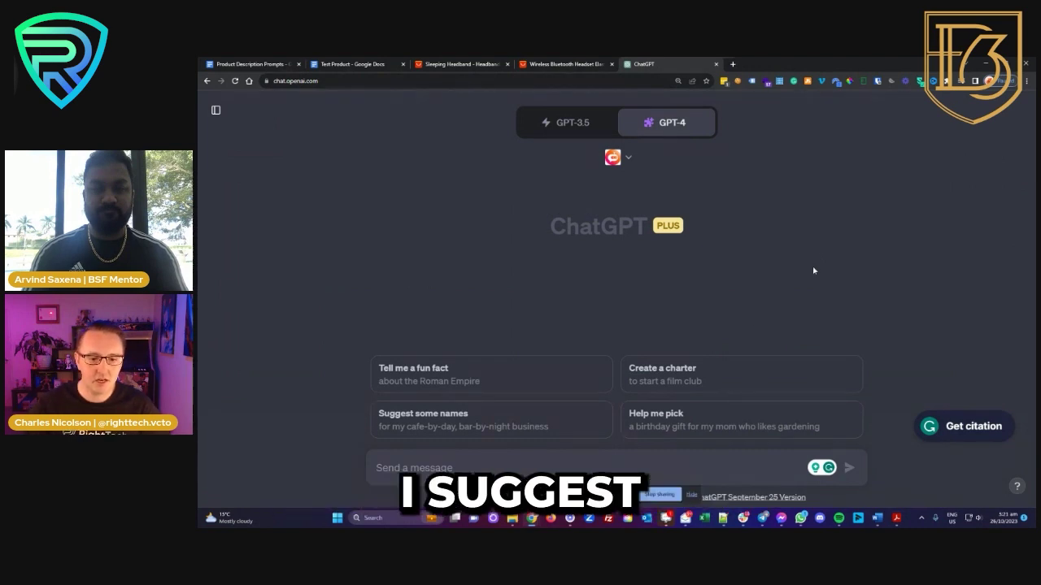
# Open the GPT-4 plugin list from the chevron under the model selector.
pyautogui.moveTo(234, 480); pyautogui.dragTo(213, 491)
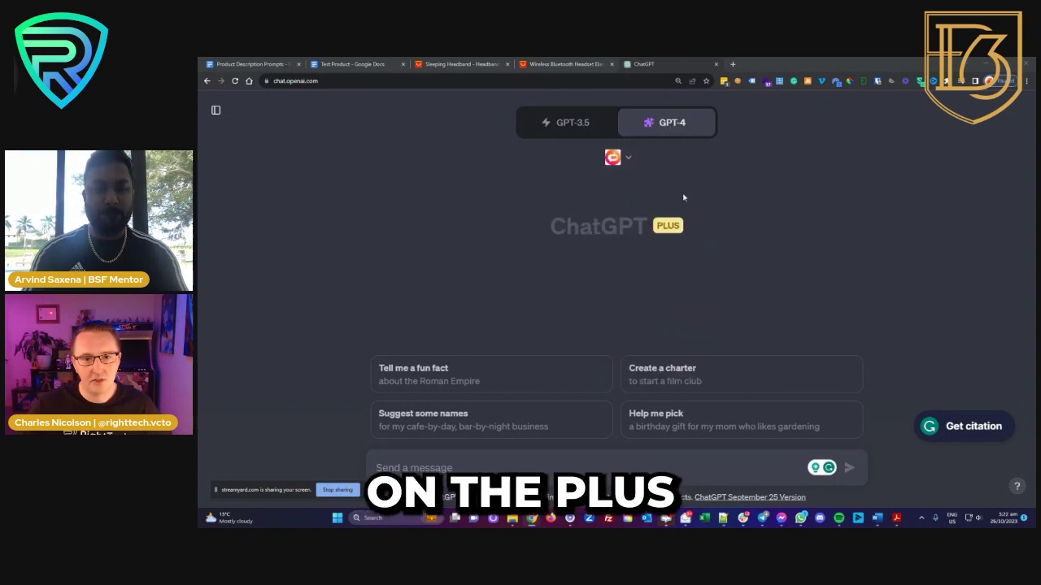
pyautogui.moveTo(625, 163)
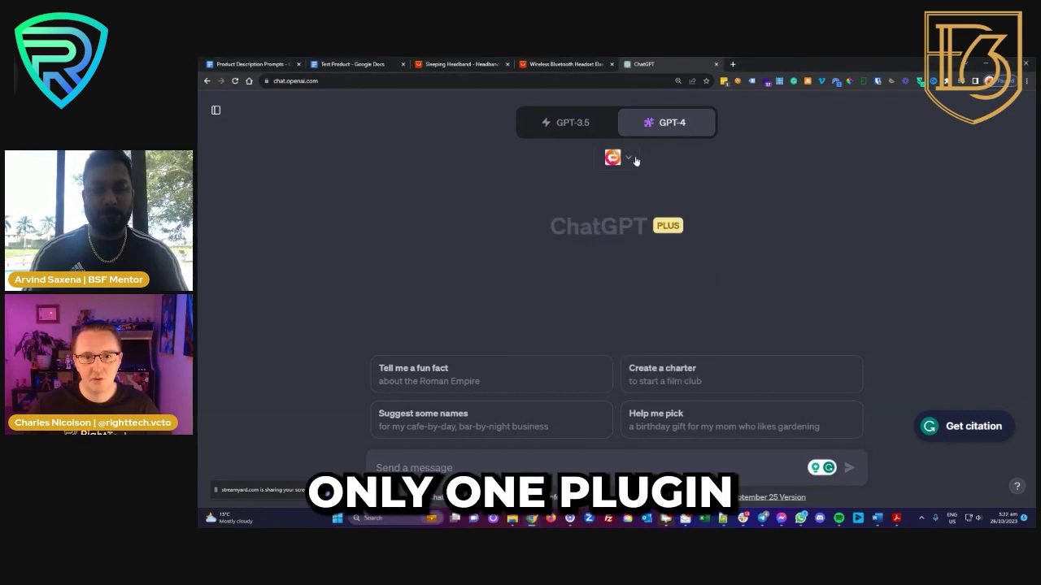
pyautogui.click(635, 159)
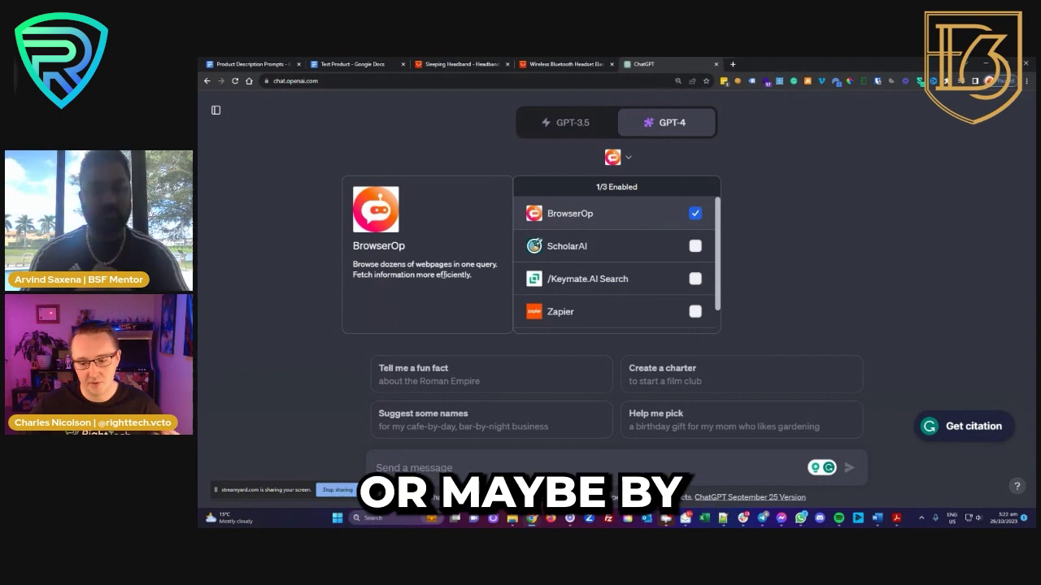
# Confirm BrowserOp is the only enabled plugin and close the plugin list.
pyautogui.moveTo(667, 122)
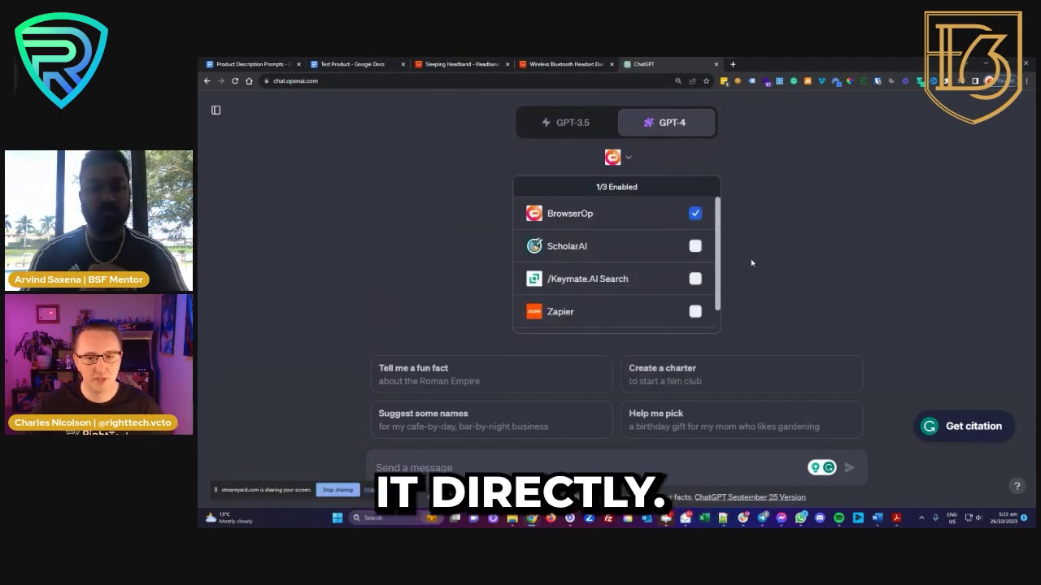
pyautogui.moveTo(579, 220)
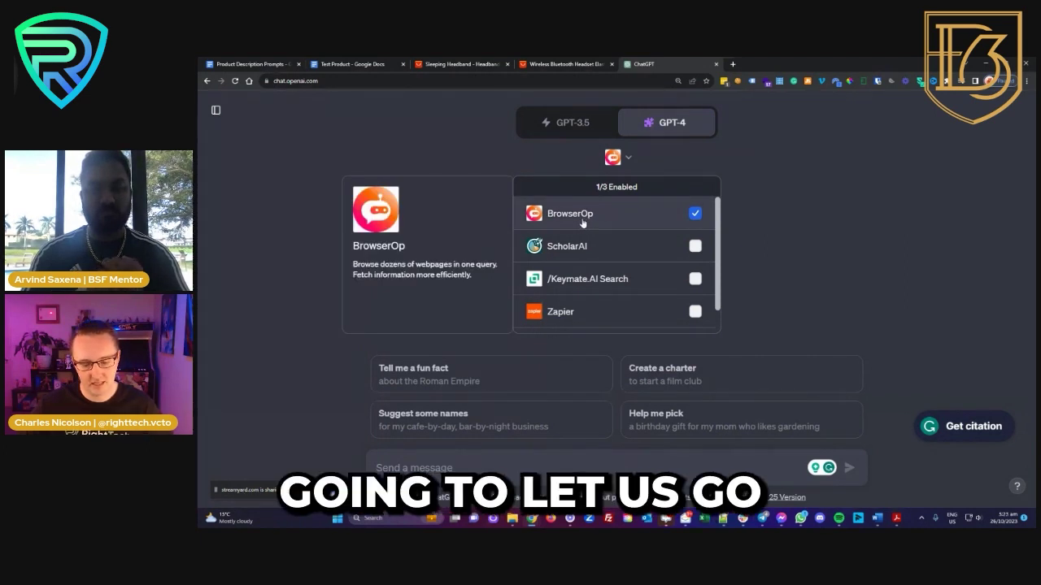
pyautogui.click(773, 194)
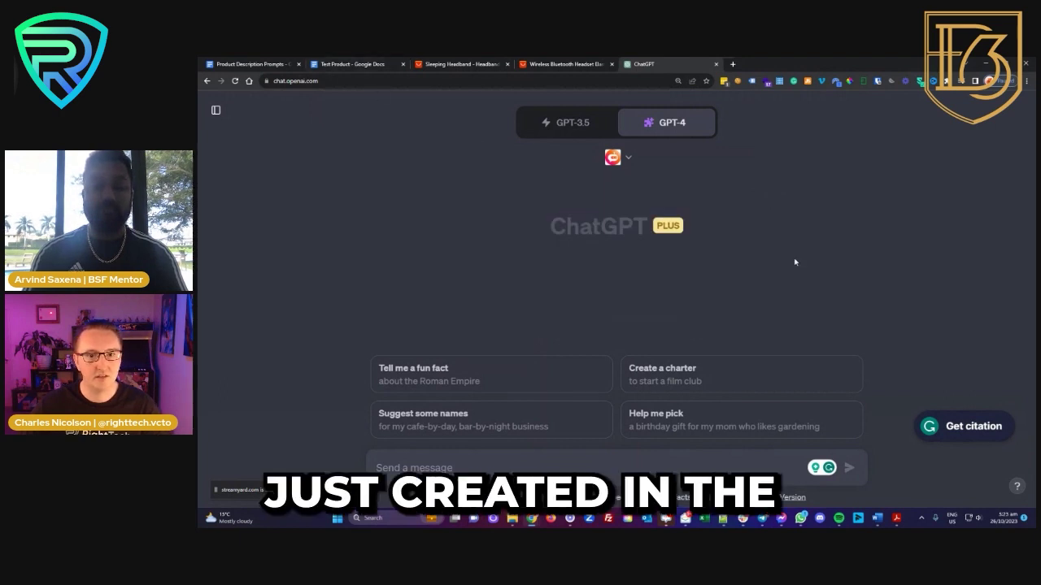
# Paste the copied product description prompt into the ChatGPT message box.
pyautogui.click(433, 468)
pyautogui.hotkey('ctrl', 'v')
pyautogui.scroll(15, 548, 432)
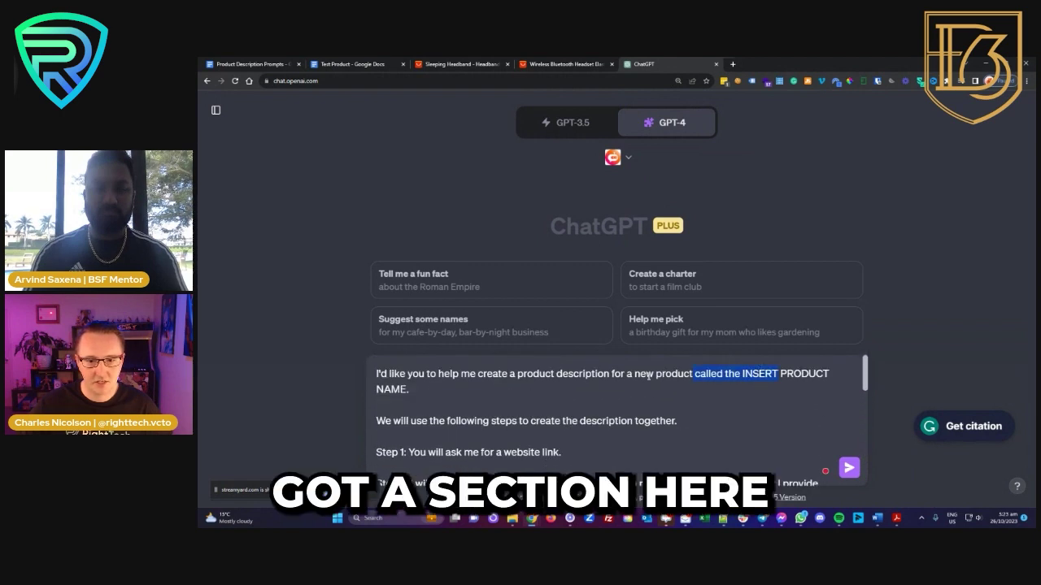
# Replace the 'INSERT PRODUCT NAME.' placeholder in the draft with 'ProSleep Headband'.
pyautogui.moveTo(425, 394); pyautogui.dragTo(408, 391)
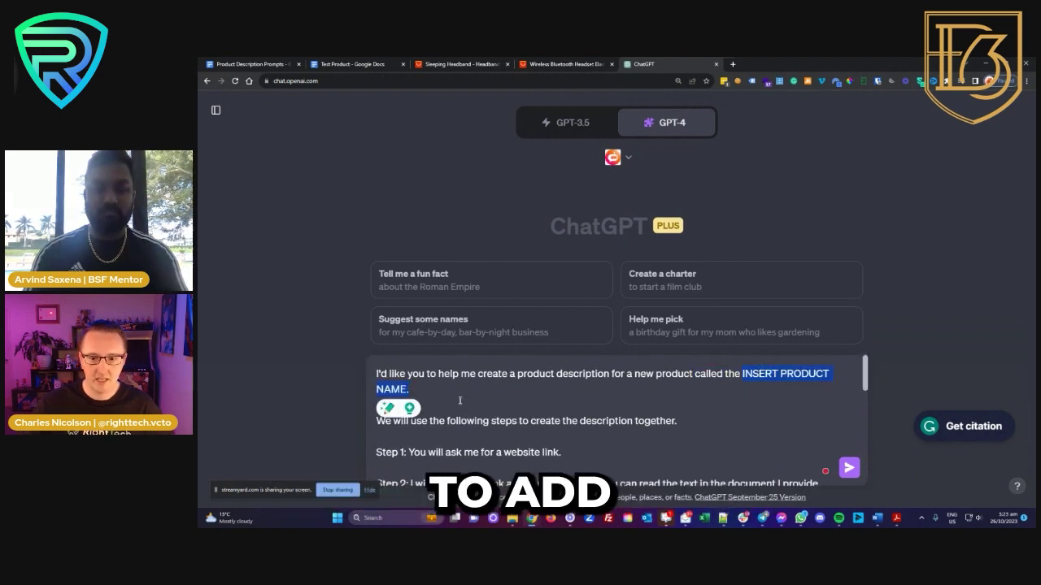
pyautogui.write('Pro')
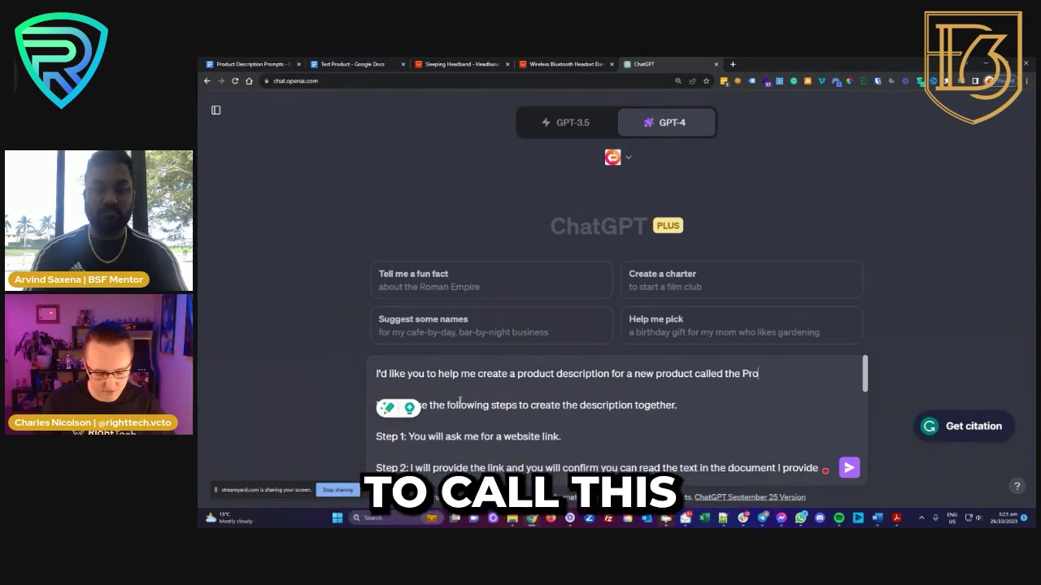
pyautogui.write('Sleep')
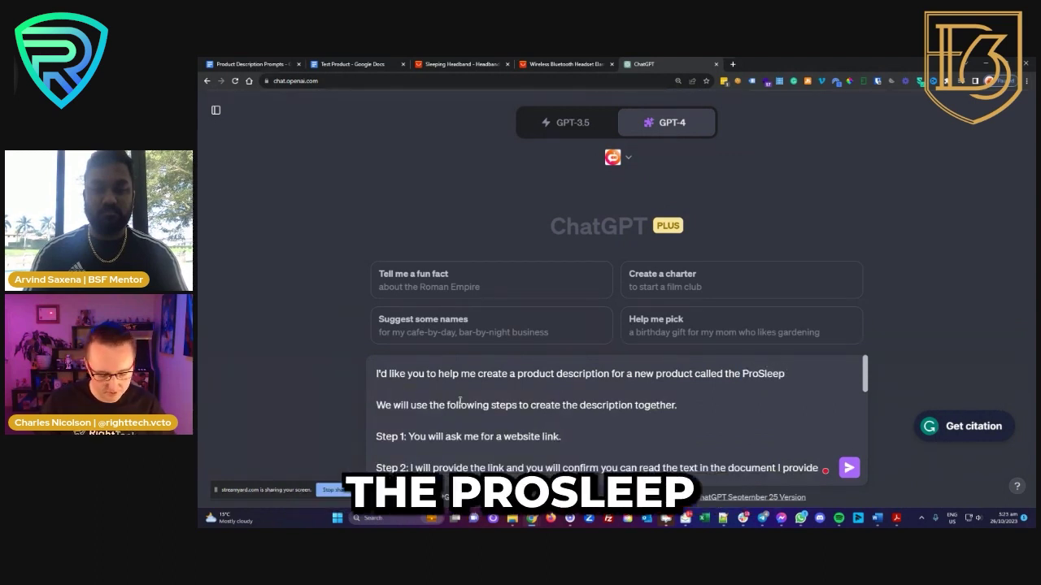
pyautogui.write(' Headband')
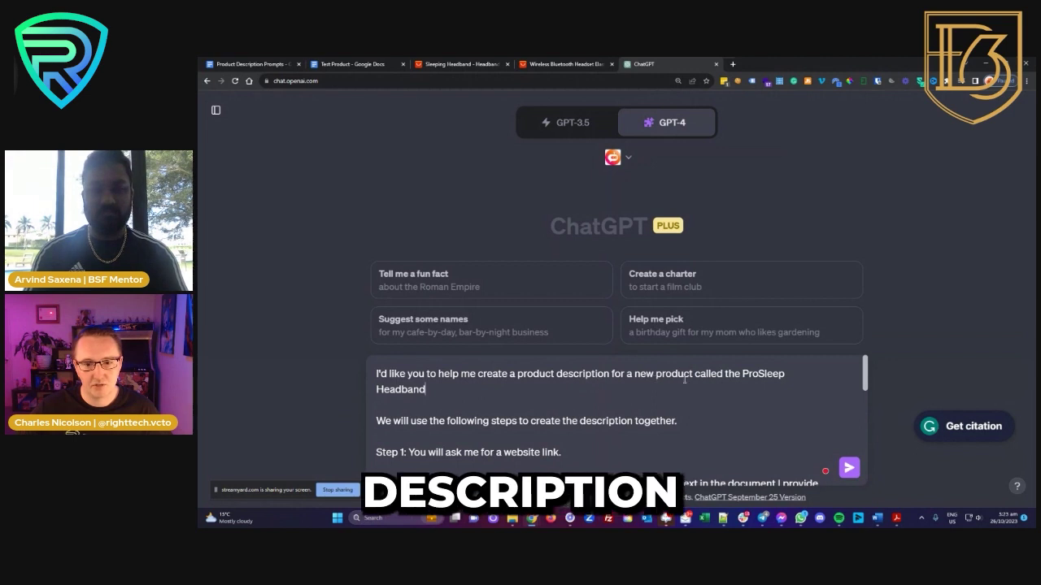
# Review the full ProSleep Headband prompt in the message box and send it.
pyautogui.scroll(-1, 529, 396)
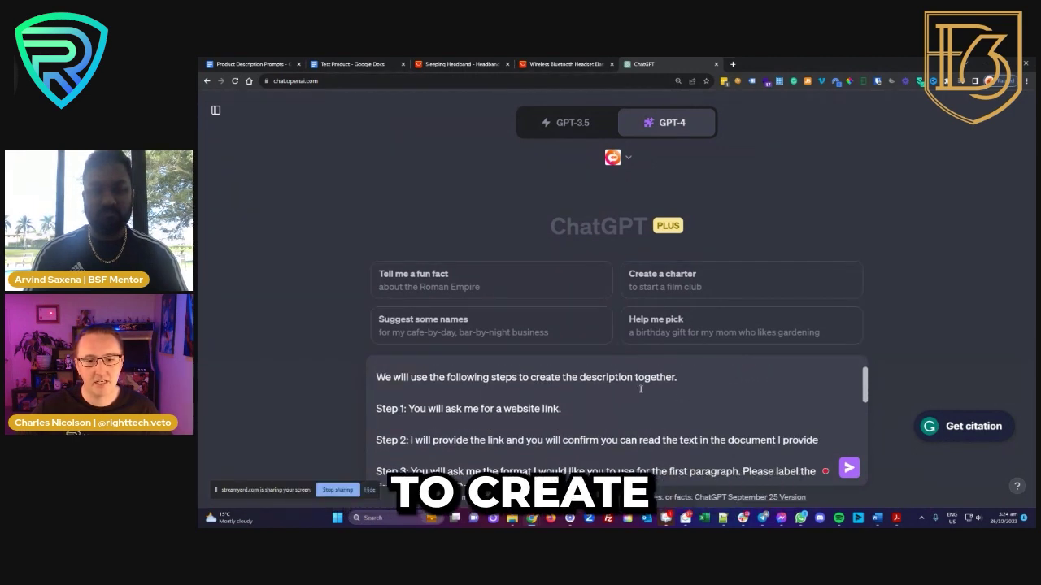
pyautogui.scroll(-1, 630, 392)
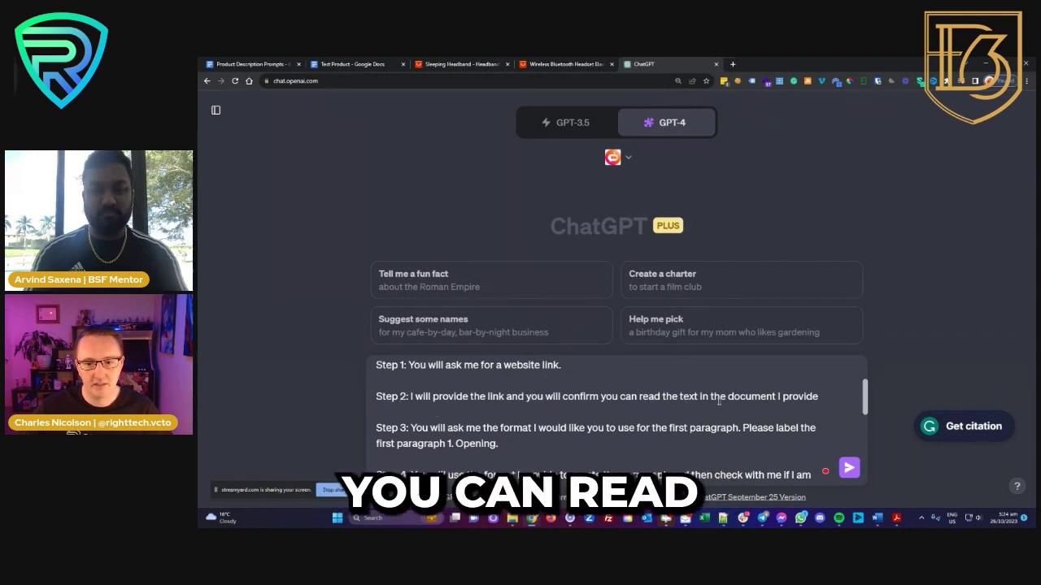
pyautogui.scroll(-1, 707, 399)
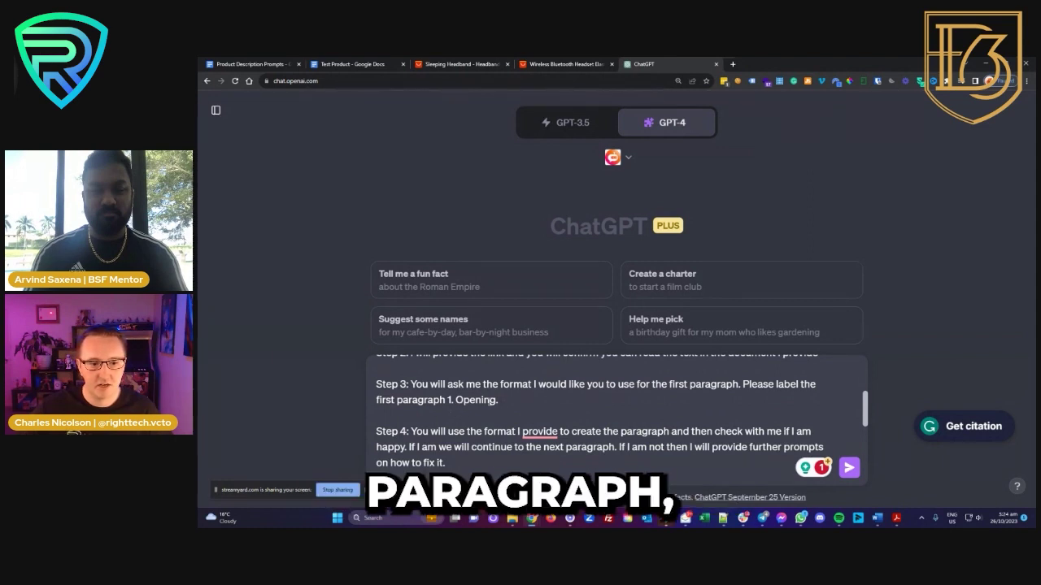
pyautogui.scroll(-1, 532, 425)
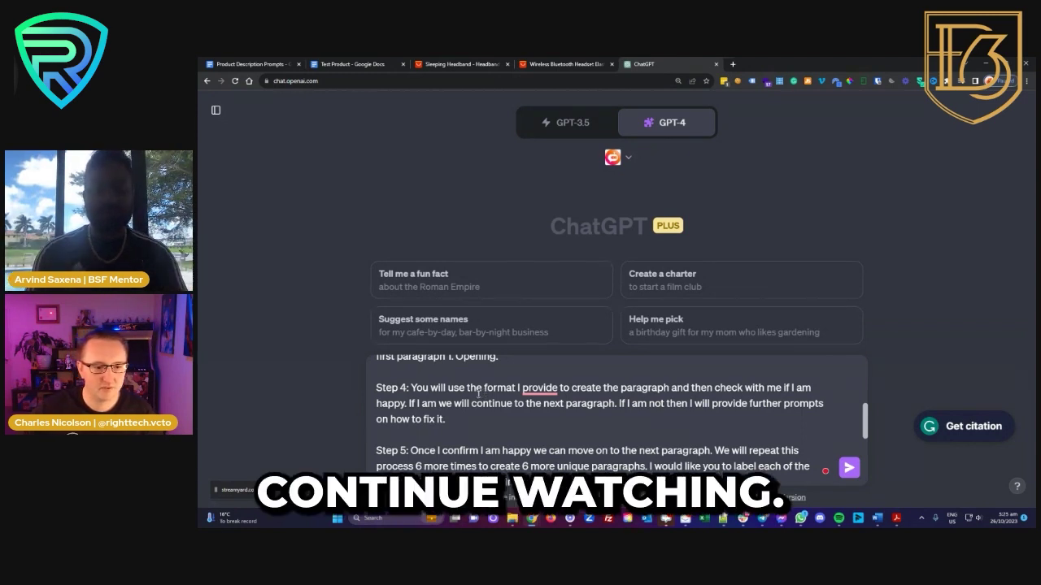
pyautogui.scroll(-1, 478, 393)
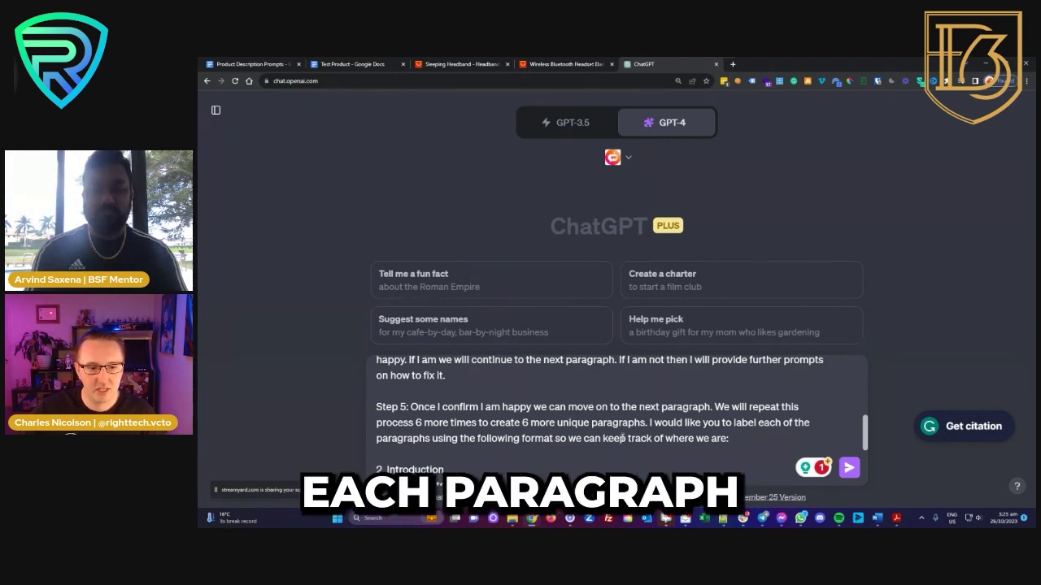
pyautogui.scroll(-1, 611, 428)
pyautogui.scroll(-3, 612, 428)
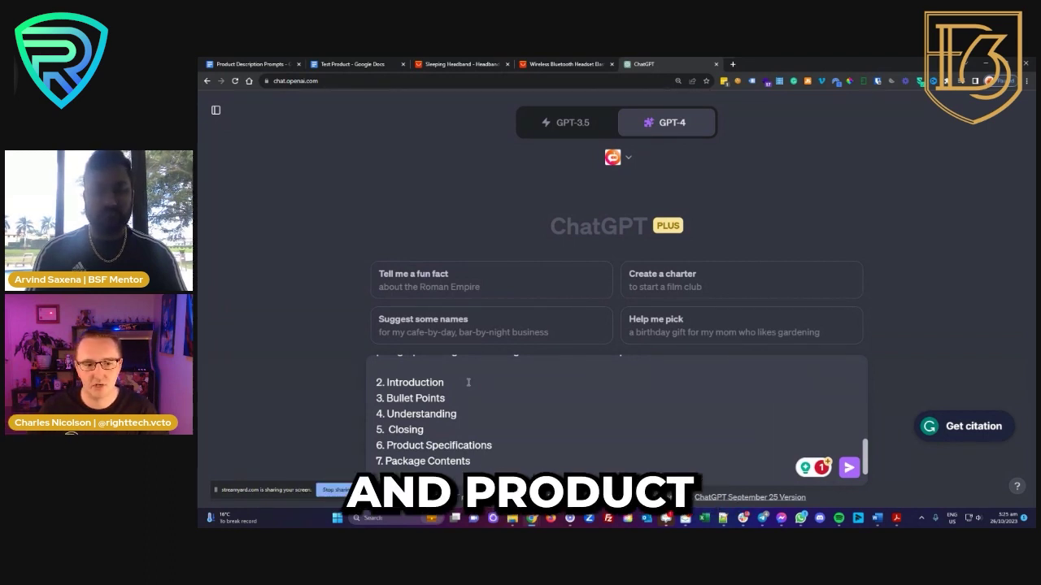
pyautogui.scroll(-1, 488, 394)
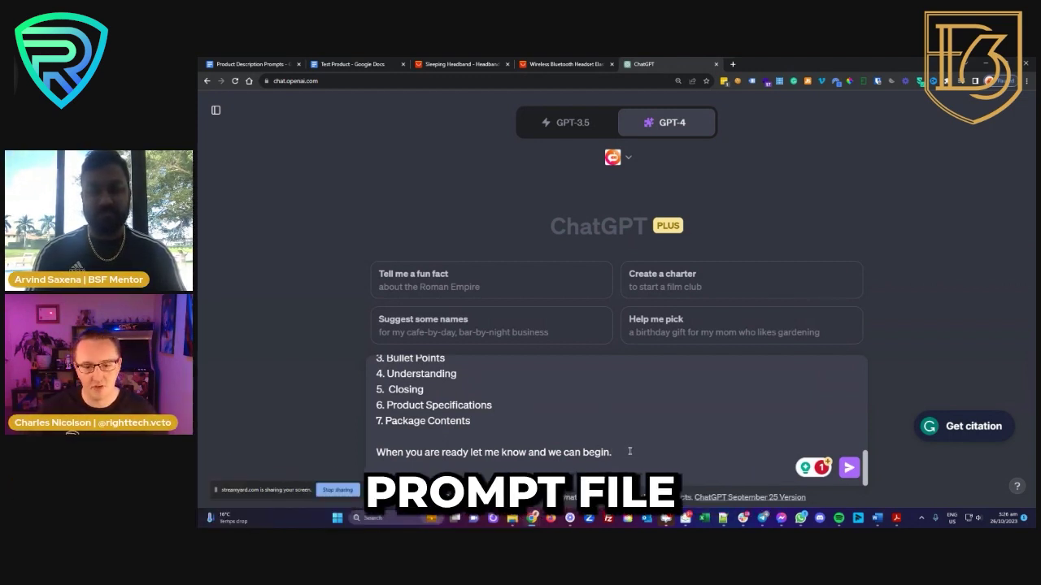
pyautogui.press('Return')
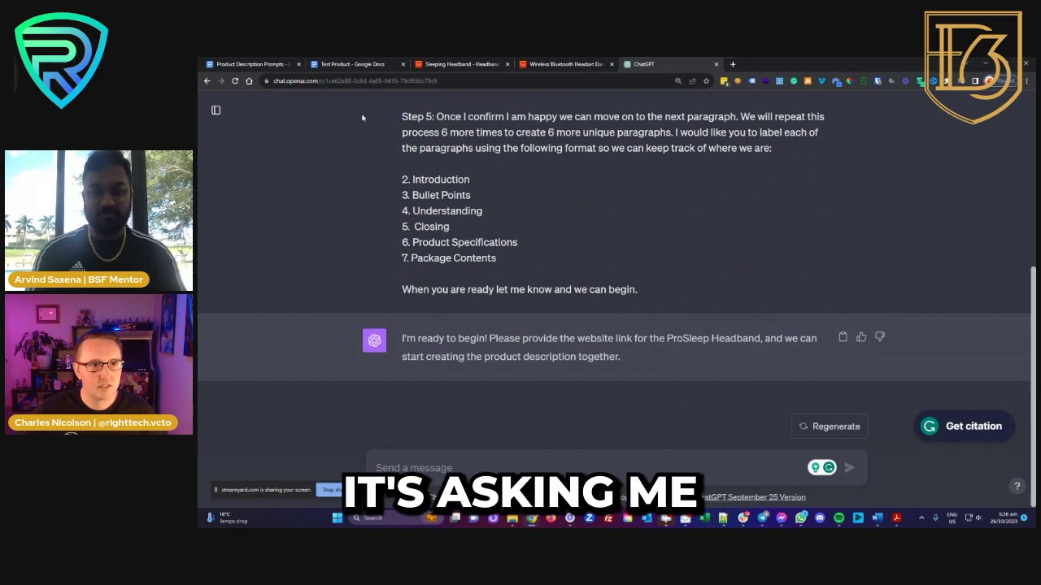
# Copy the Test Product document's 'Anyone with the link' share link.
pyautogui.click(365, 69)
pyautogui.click(980, 111)
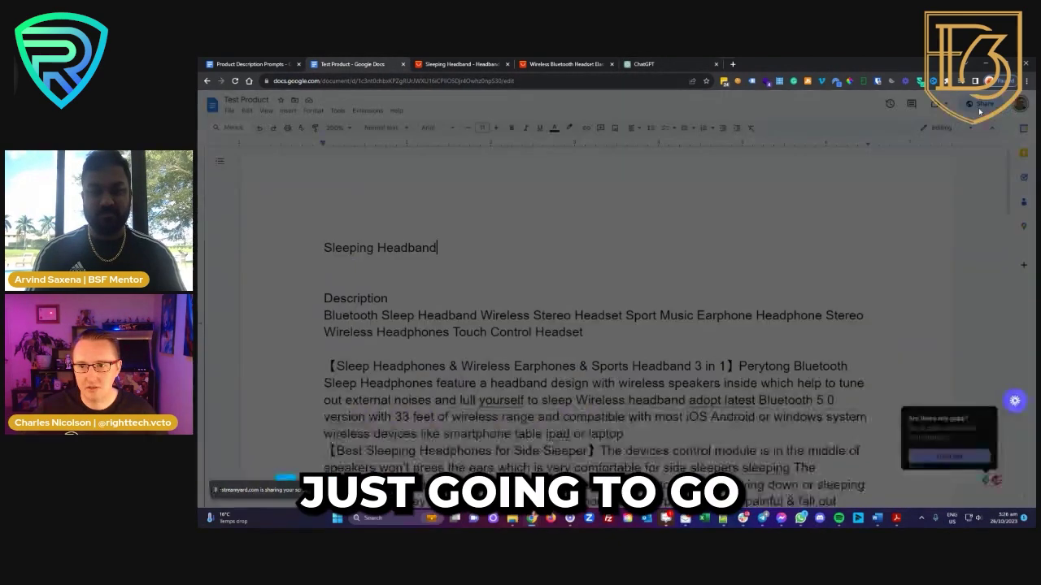
pyautogui.click(541, 371)
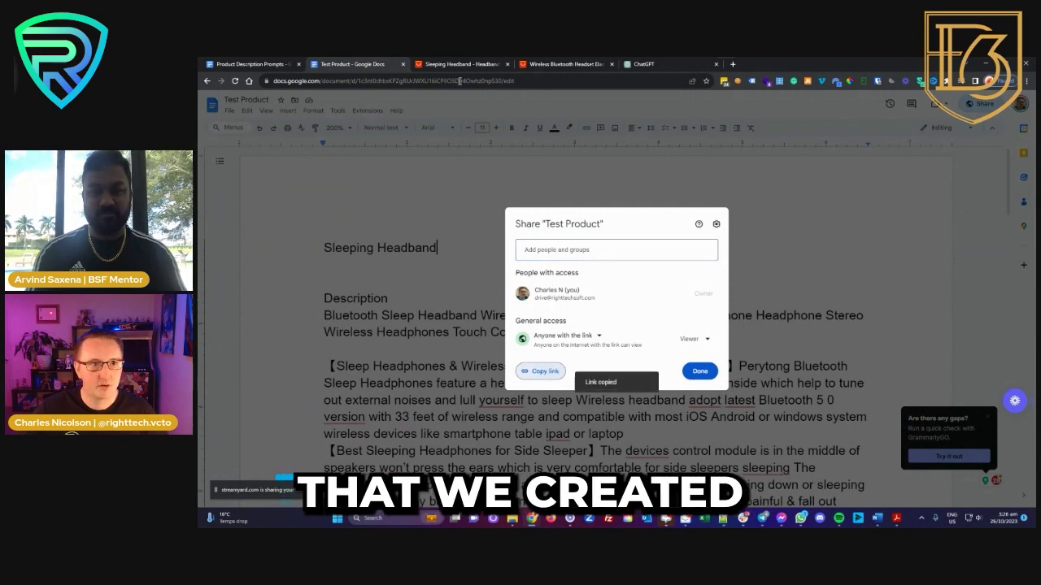
# Paste the Test Product share link into ChatGPT and send it.
pyautogui.click(642, 63)
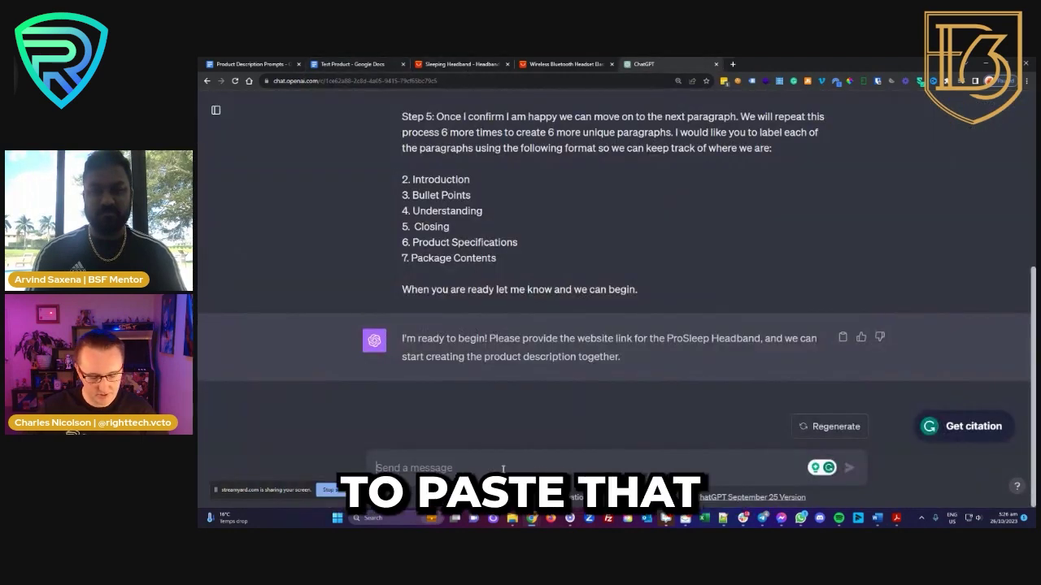
pyautogui.click(503, 468)
pyautogui.hotkey('ctrl', 'v')
pyautogui.press('Return')
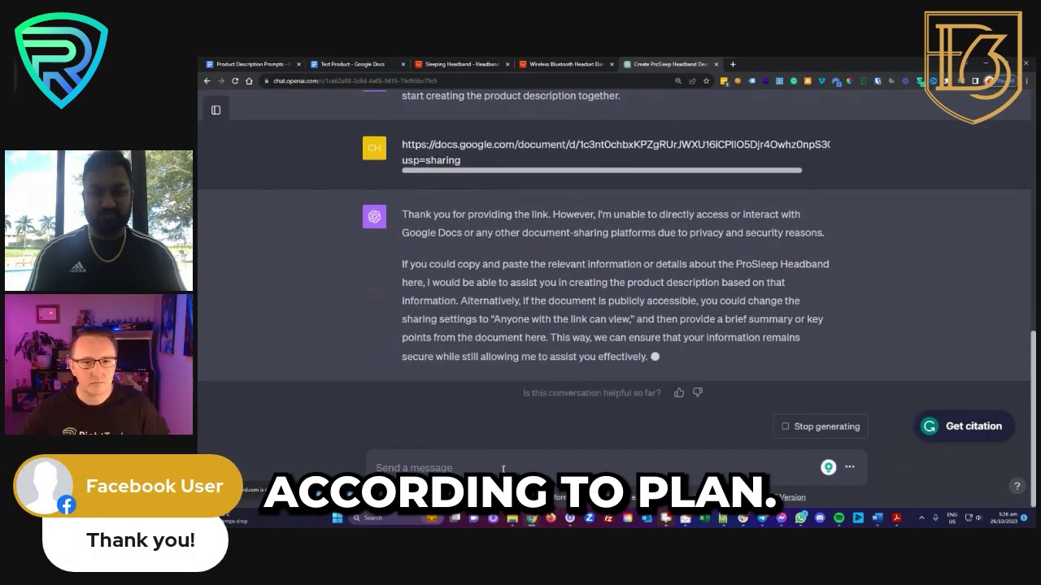
# Close the sharing dialog and select the Test Product headband details through the packaging list.
pyautogui.scroll(10, 574, 294)
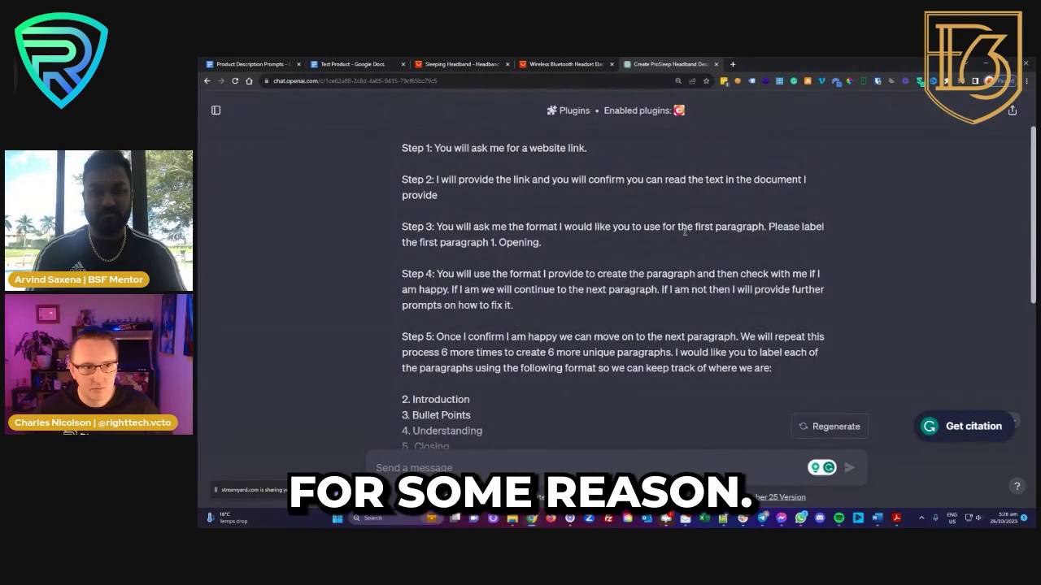
pyautogui.scroll(-10, 687, 244)
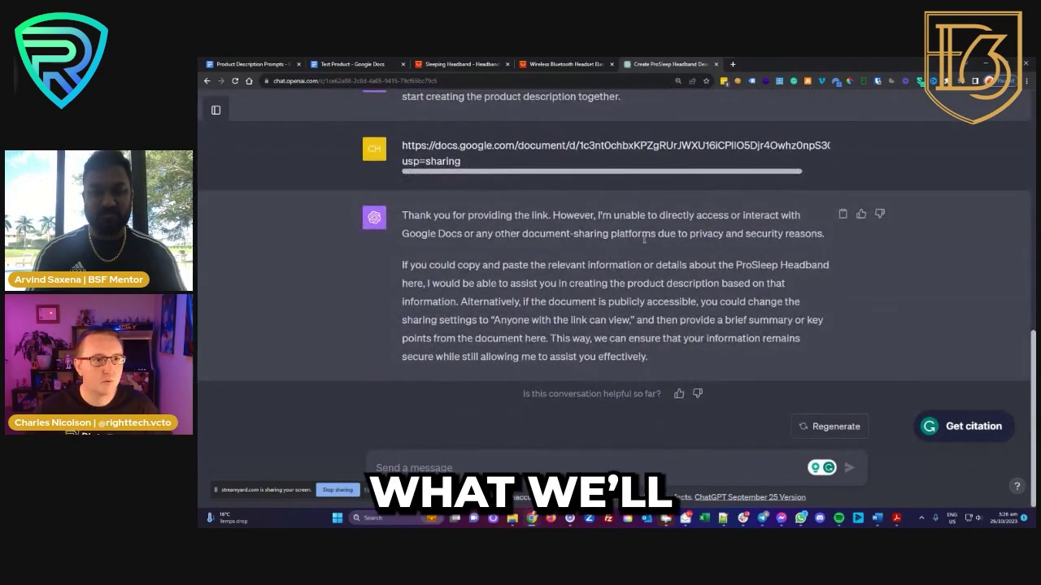
pyautogui.click(350, 64)
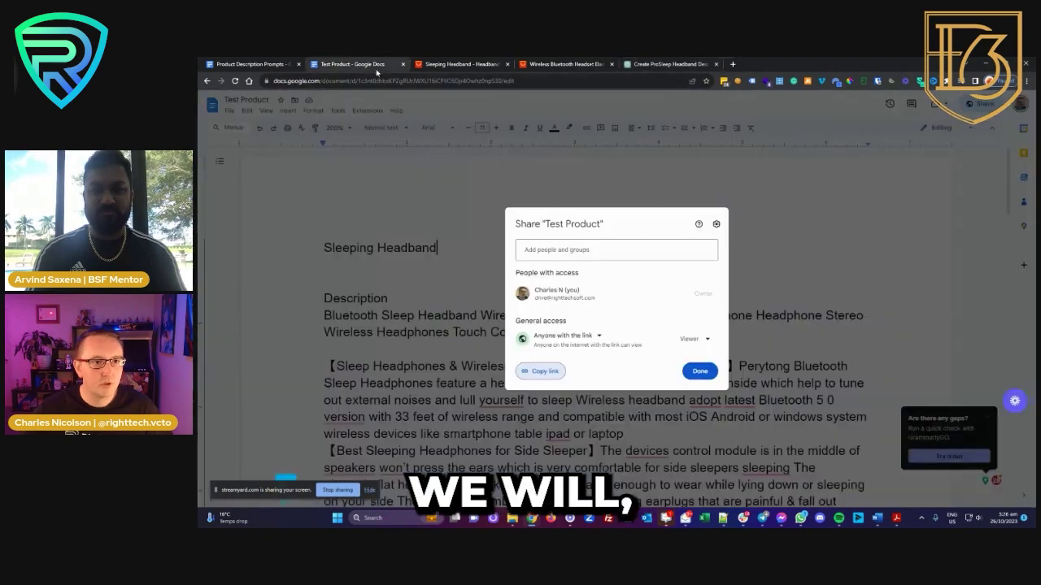
pyautogui.press('Escape')
pyautogui.click(388, 304)
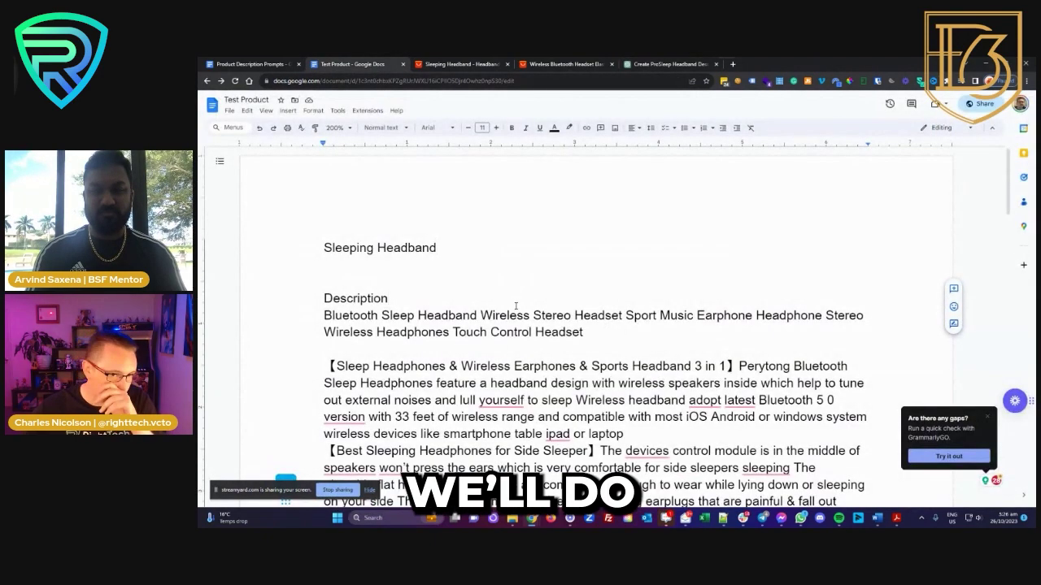
pyautogui.scroll(-10, 531, 366)
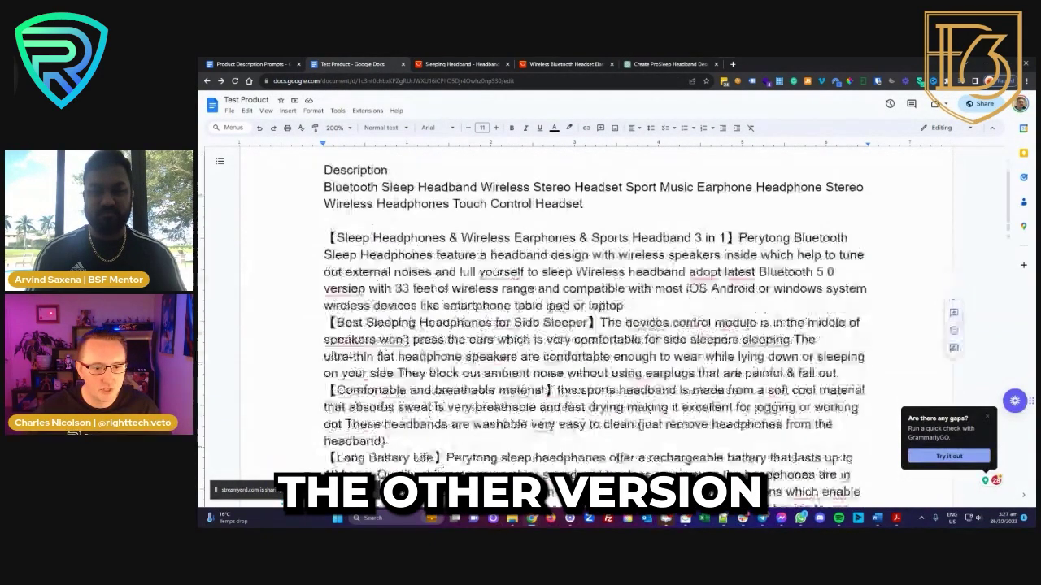
pyautogui.scroll(-10, 530, 366)
pyautogui.scroll(2, 516, 356)
pyautogui.keyDown('shift'); pyautogui.click(433, 309); pyautogui.keyUp('shift')
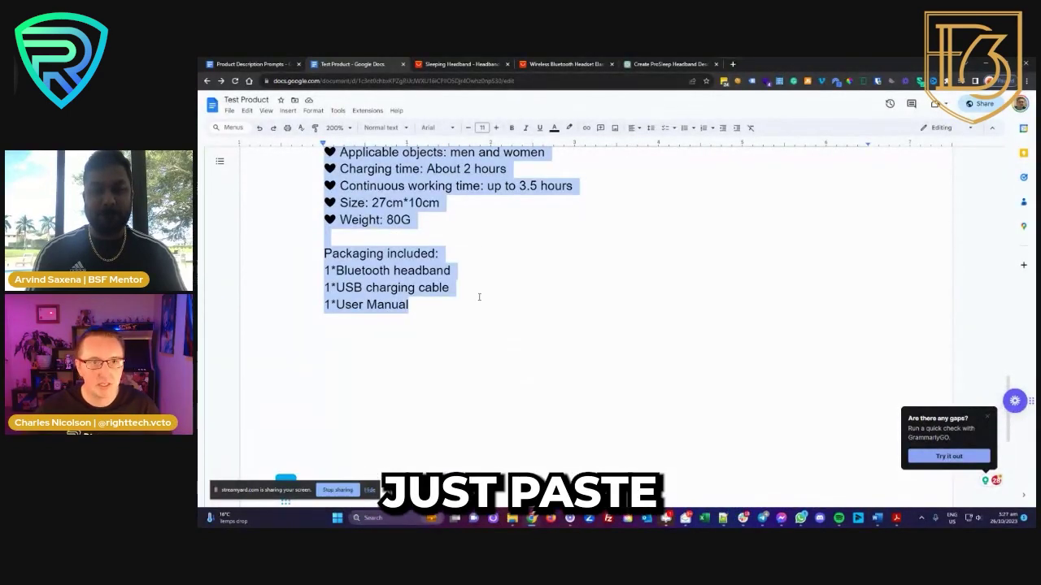
# Paste the copied headband product details into ChatGPT and send them.
pyautogui.click(667, 63)
pyautogui.click(497, 461)
pyautogui.hotkey('ctrl', 'v')
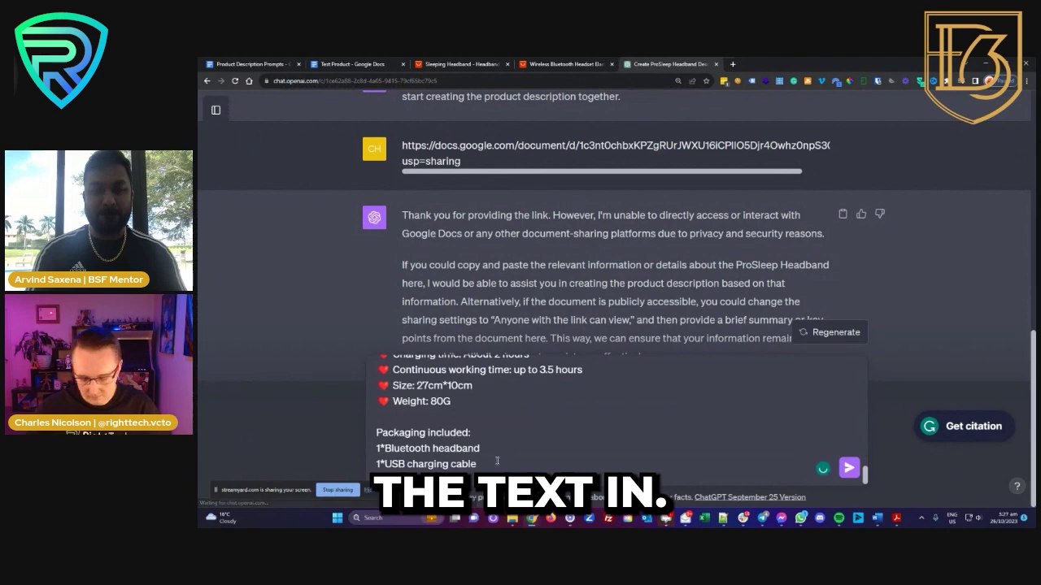
pyautogui.press('Return')
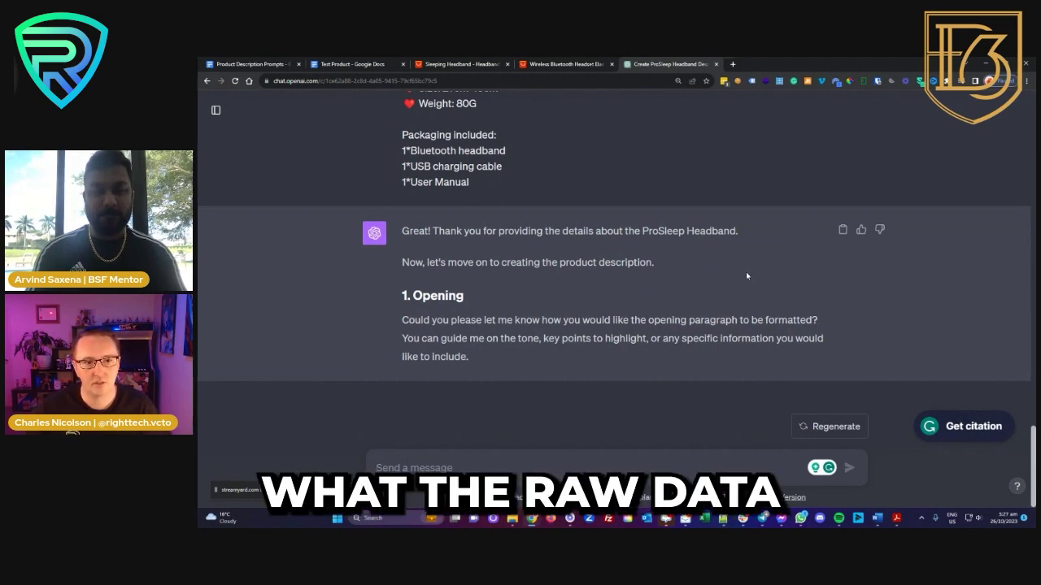
# Copy '1. Opening Prompt' and its five formatting rules into the ChatGPT message box.
pyautogui.scroll(4, 746, 275)
pyautogui.scroll(-4, 593, 205)
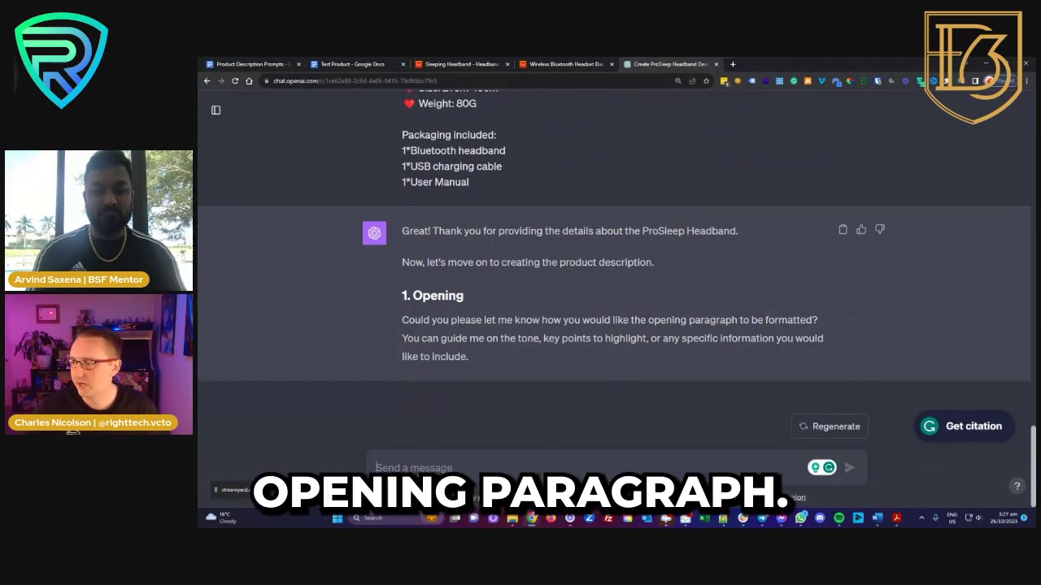
pyautogui.hotkey('ctrl', '1')
pyautogui.scroll(-5, 579, 332)
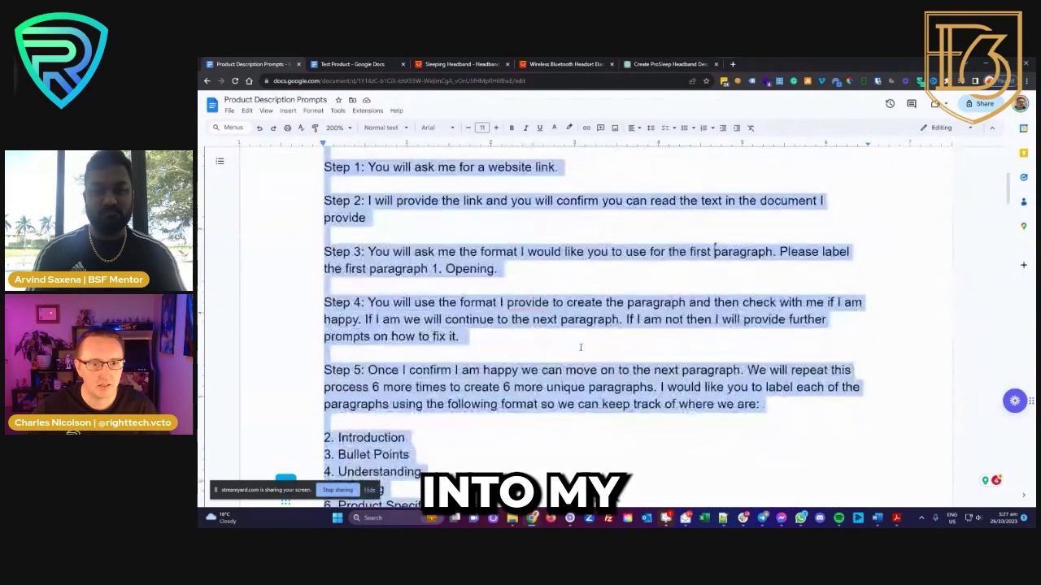
pyautogui.scroll(-10, 579, 332)
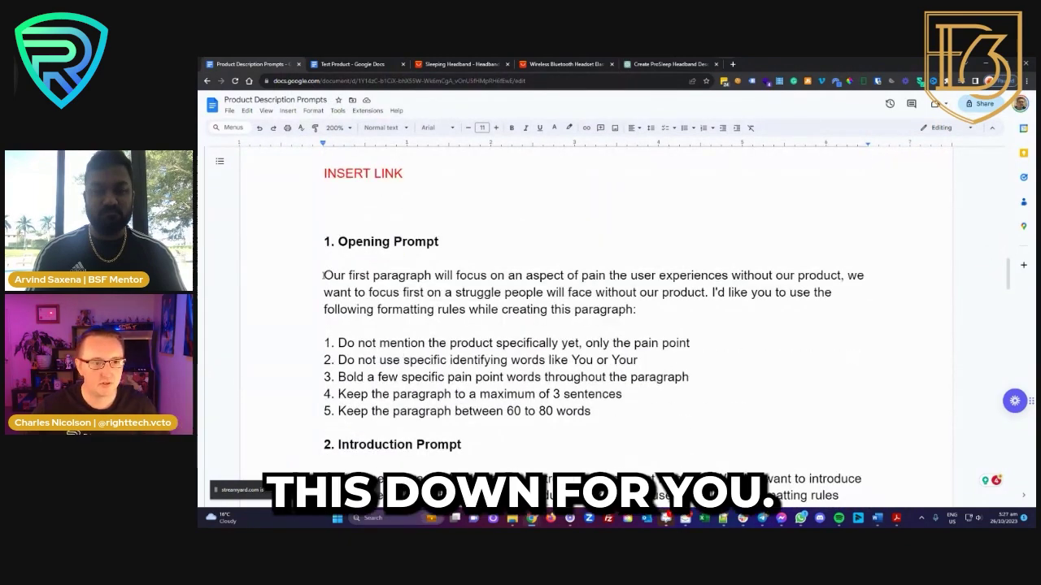
pyautogui.keyDown('shift'); pyautogui.click(598, 416); pyautogui.keyUp('shift')
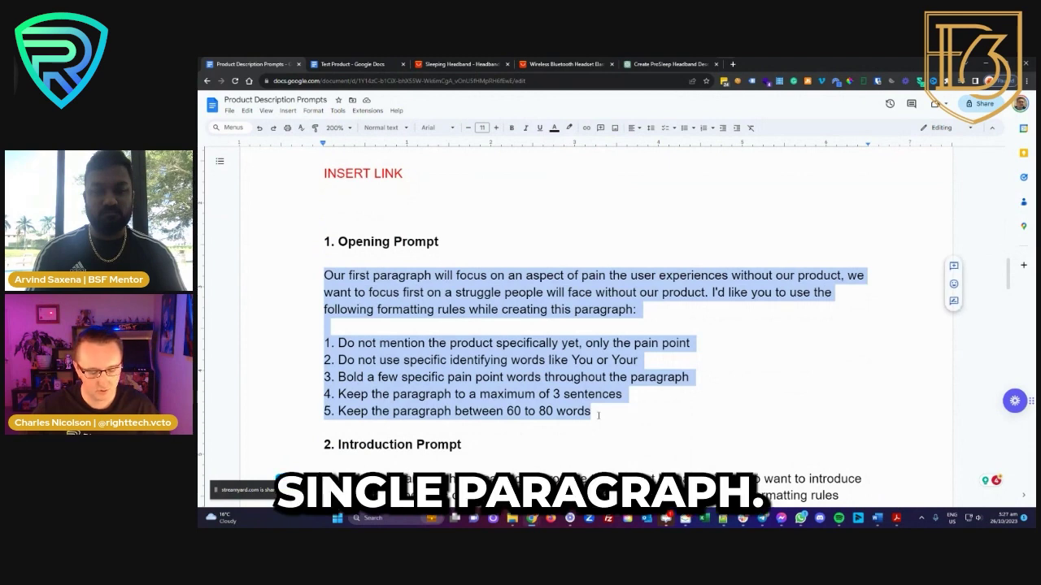
pyautogui.hotkey('ctrl', '5')
pyautogui.hotkey('ctrl', 'v')
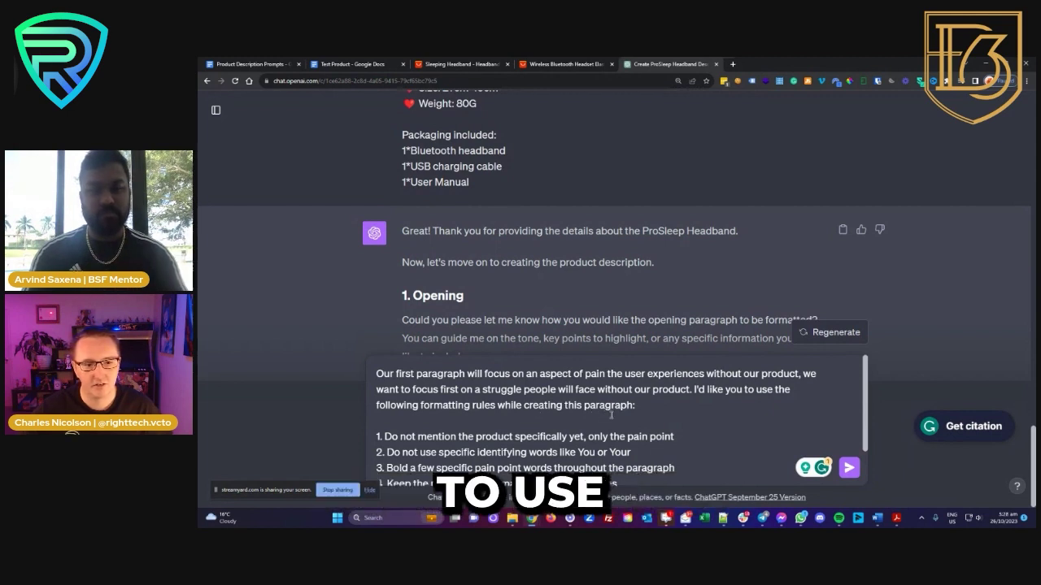
# Review the pasted opening-paragraph prompt and send it to ChatGPT.
pyautogui.scroll(-1, 602, 419)
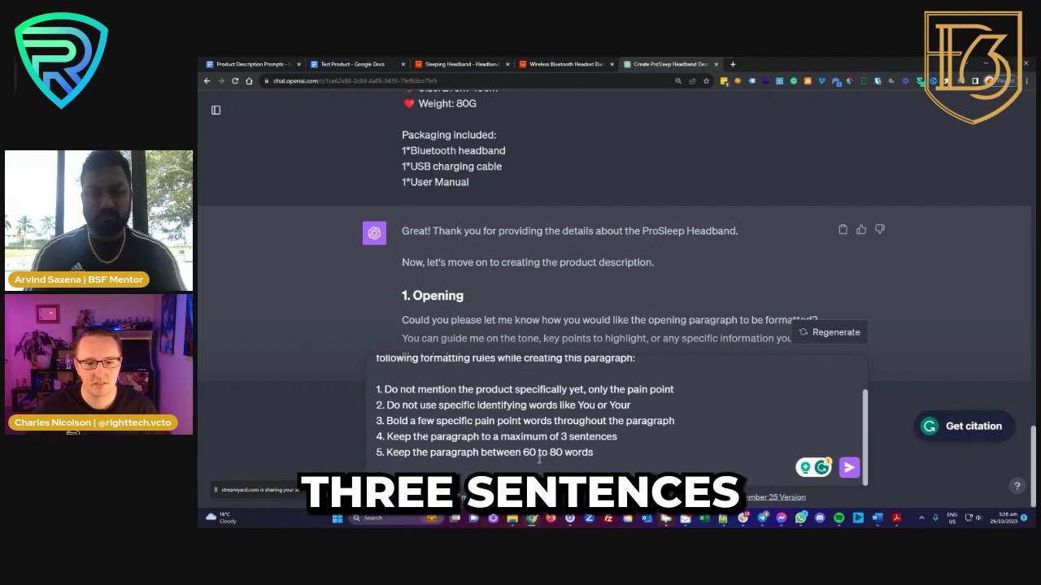
pyautogui.press('Return')
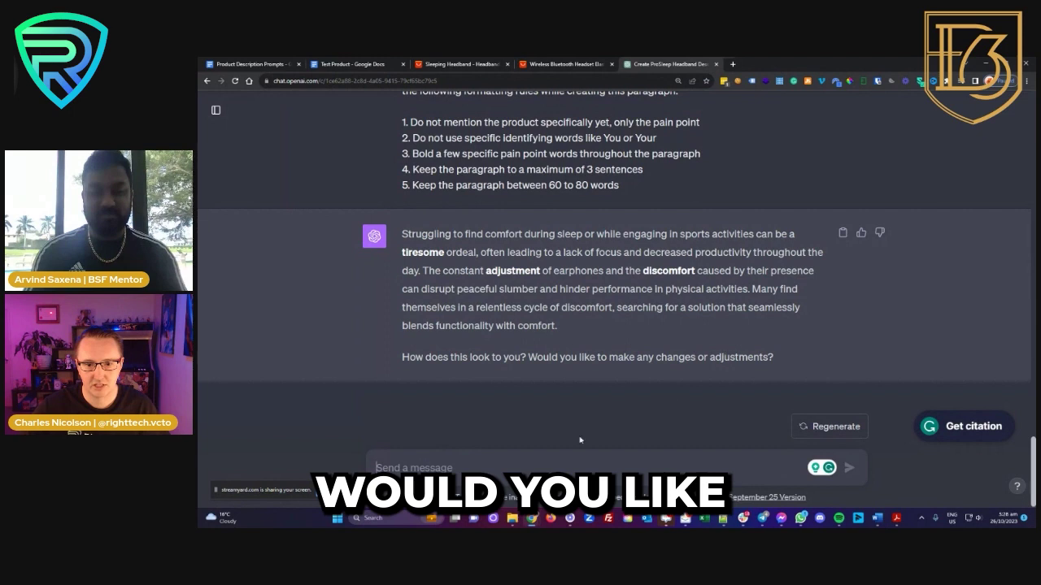
# Reply 'looks great lets continue' to approve the opening paragraph.
pyautogui.write('looks g')
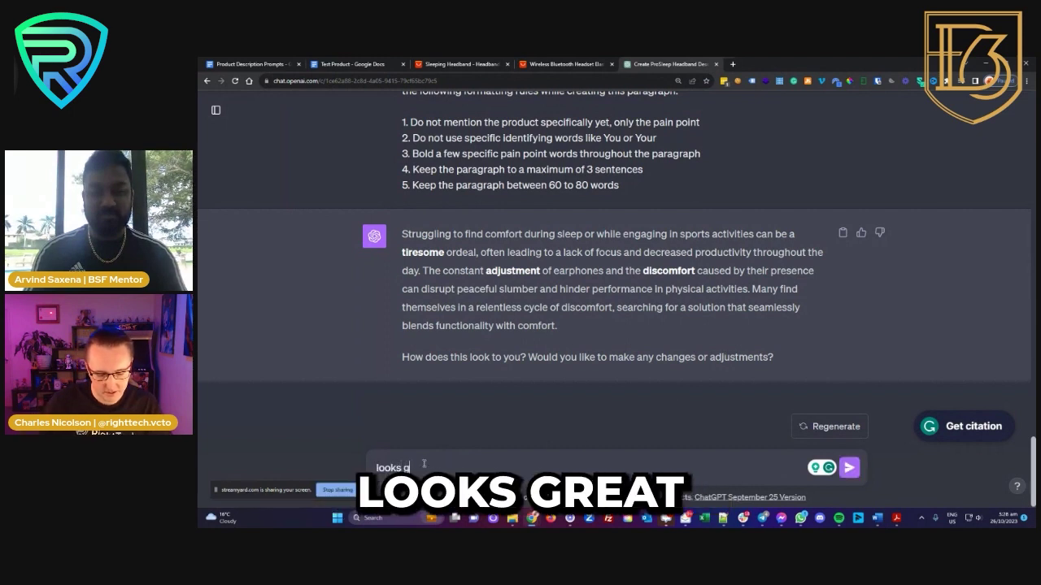
pyautogui.write('reat lle')
pyautogui.press('BackSpace')
pyautogui.write('ets continue')
pyautogui.press('Return')
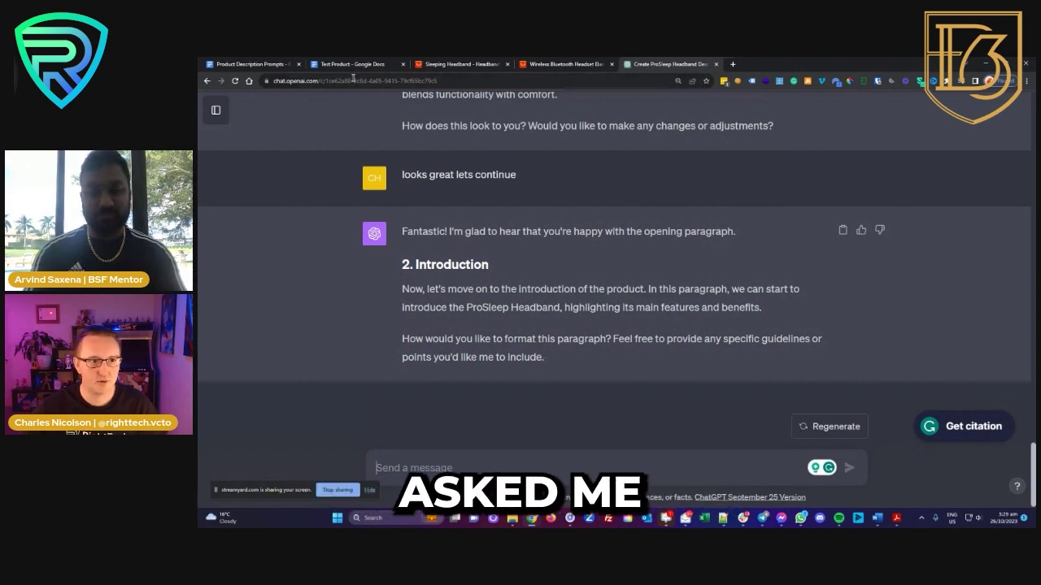
# Copy the Introduction Prompt and its four rules from the Product Description Prompts document.
pyautogui.click(250, 67)
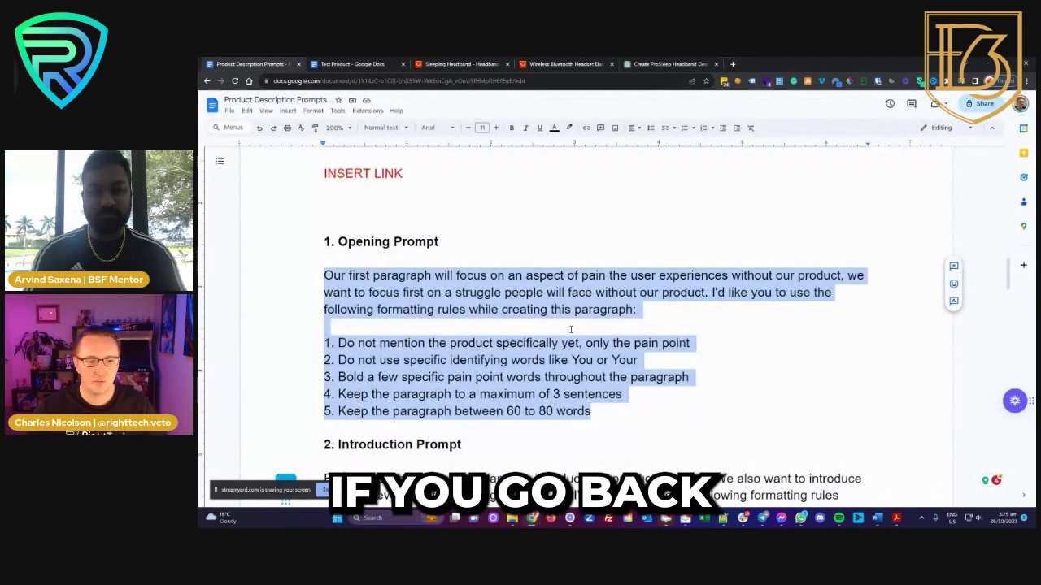
pyautogui.scroll(-4, 554, 286)
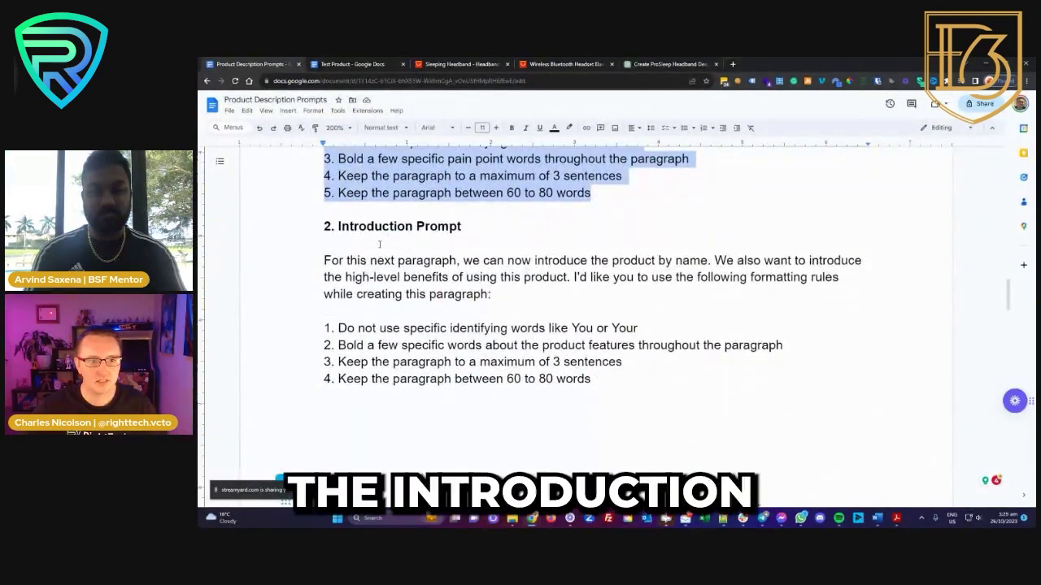
pyautogui.scroll(-2, 342, 228)
pyautogui.moveTo(324, 217); pyautogui.dragTo(702, 345)
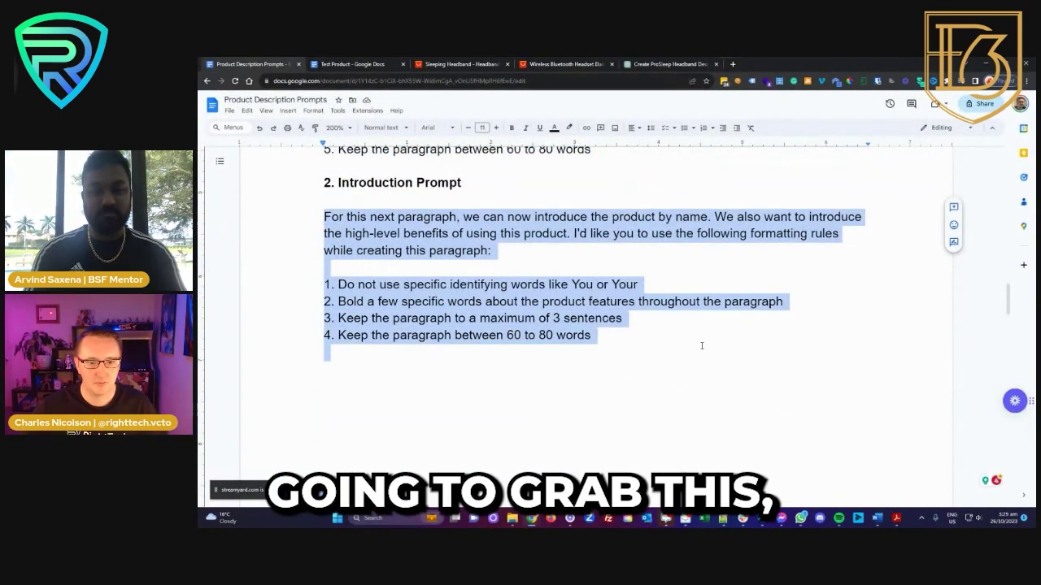
pyautogui.hotkey('ctrl', 'c')
pyautogui.click(655, 64)
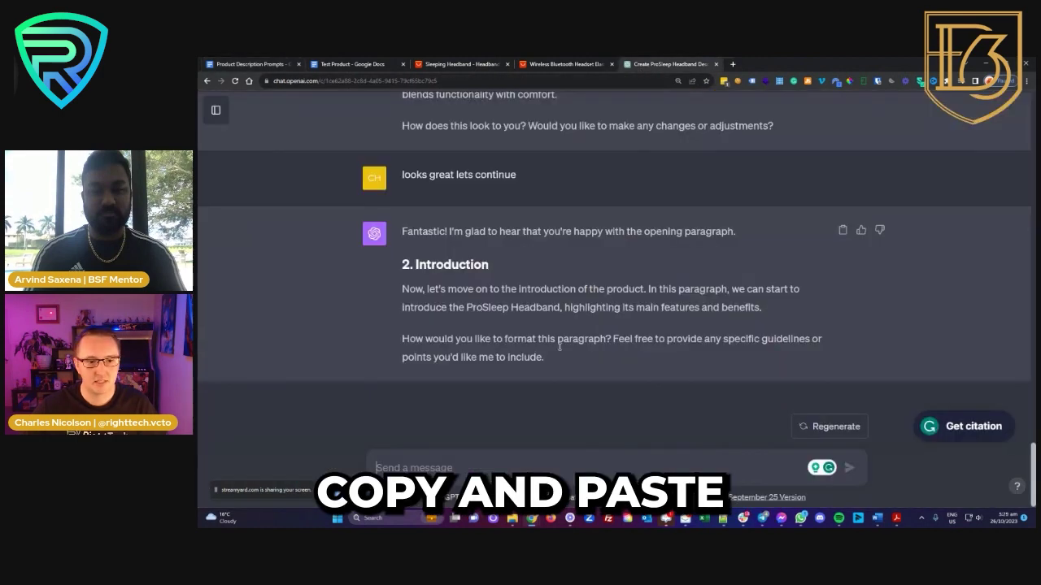
# Paste and send the Introduction Prompt, then read the ProSleep Headband introduction reply.
pyautogui.click(447, 466)
pyautogui.hotkey('ctrl', 'v')
pyautogui.press('Return')
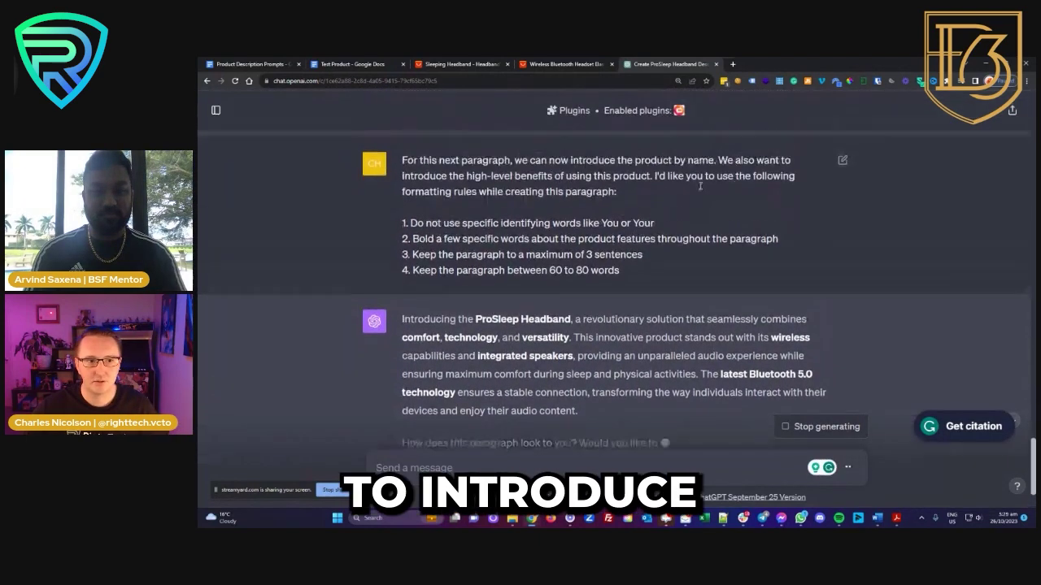
pyautogui.scroll(-2, 597, 192)
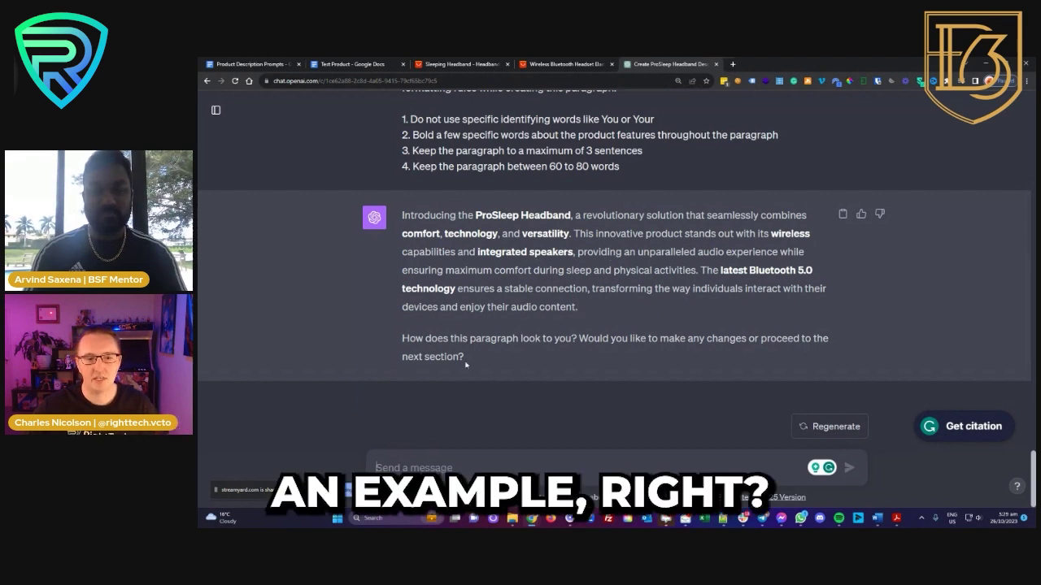
# Ask ChatGPT to rewrite the introduction around a different benefit, not Bluetooth.
pyautogui.click(440, 466)
pyautogui.write('plea')
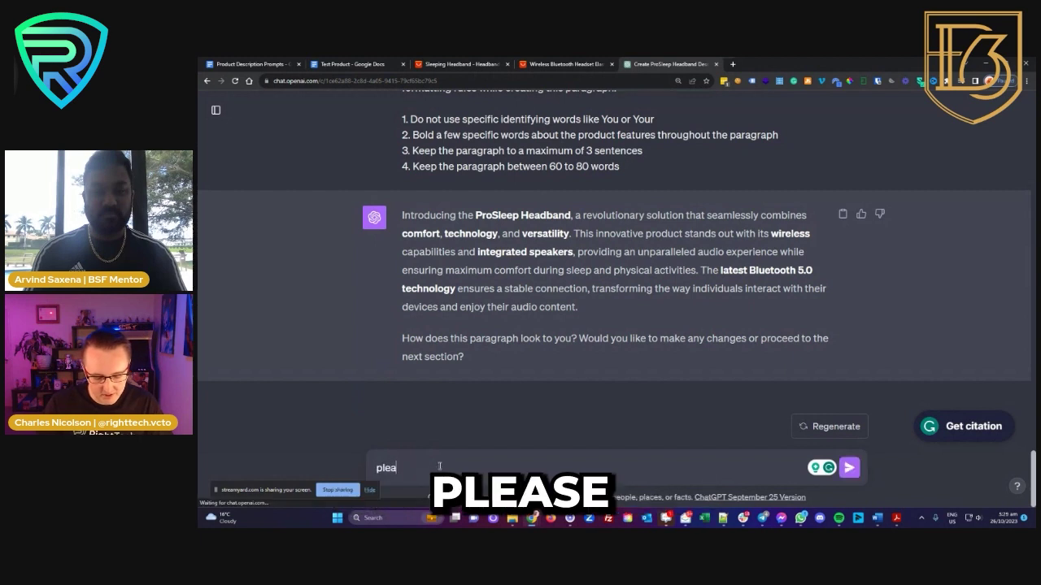
pyautogui.write('se focus on a deifferent b')
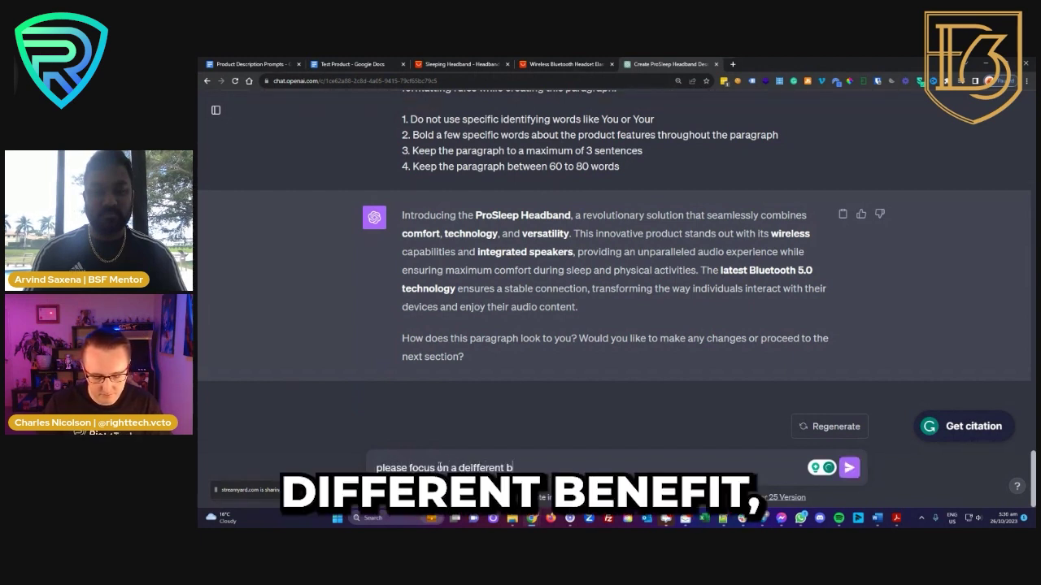
pyautogui.write('enefit, ')
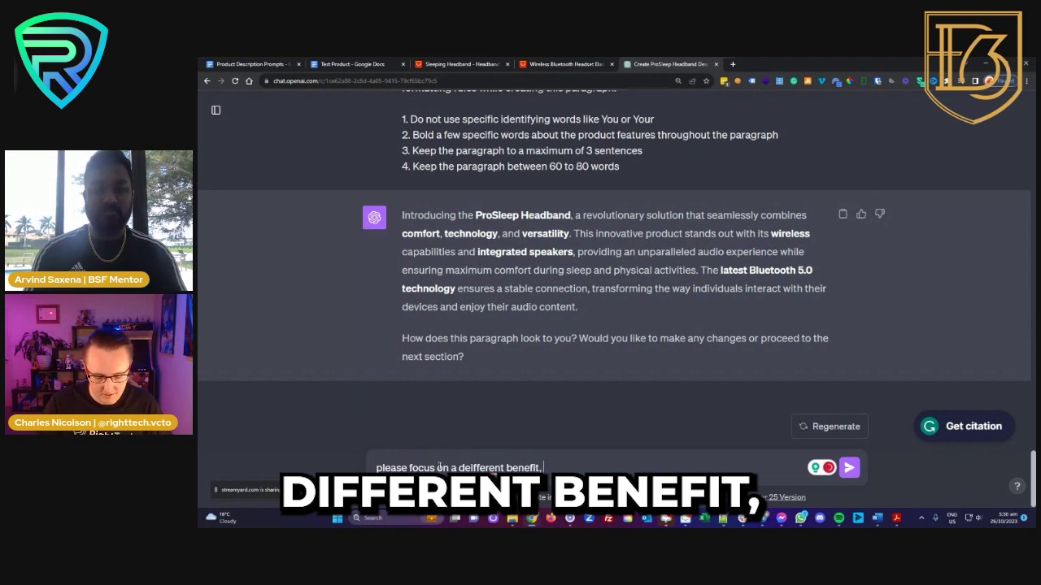
pyautogui.write('not bluetooth')
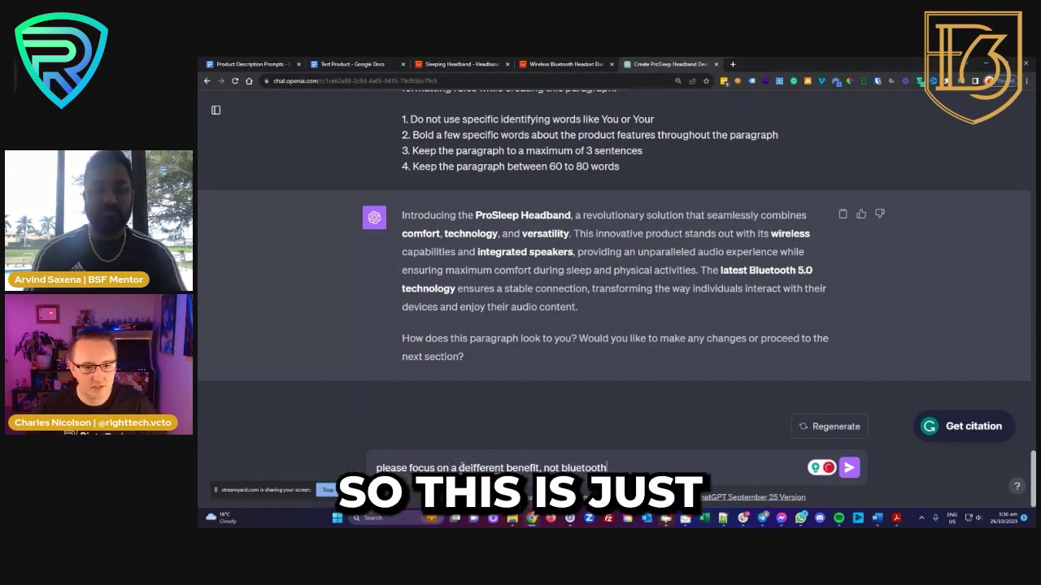
pyautogui.moveTo(476, 467)
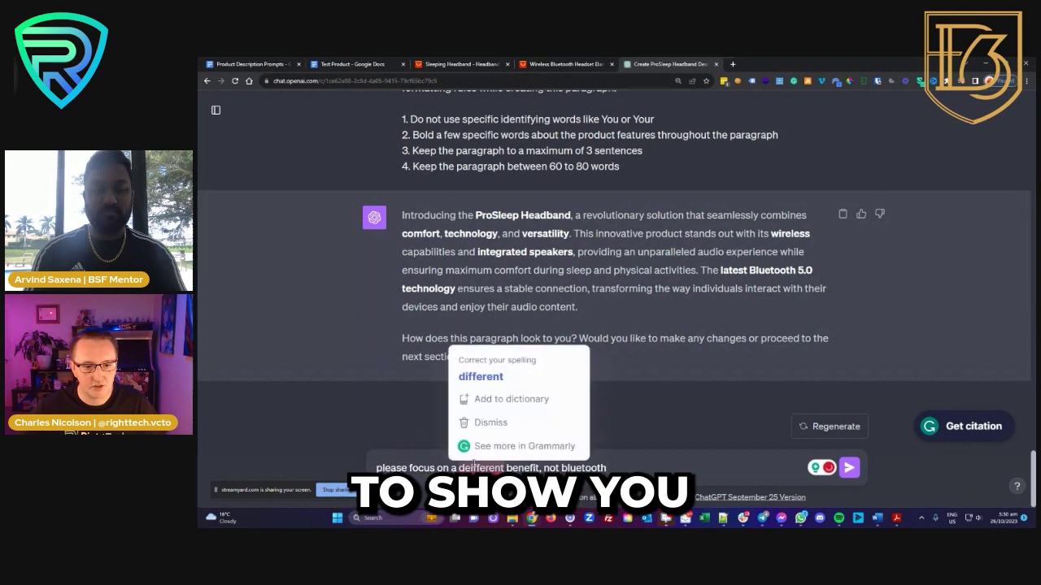
pyautogui.click(490, 382)
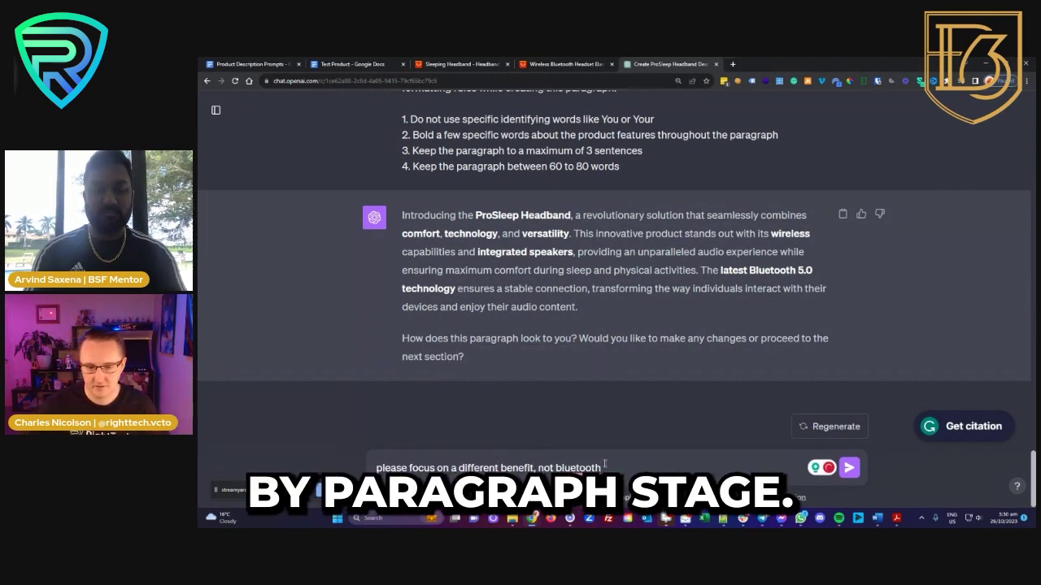
pyautogui.press('Return')
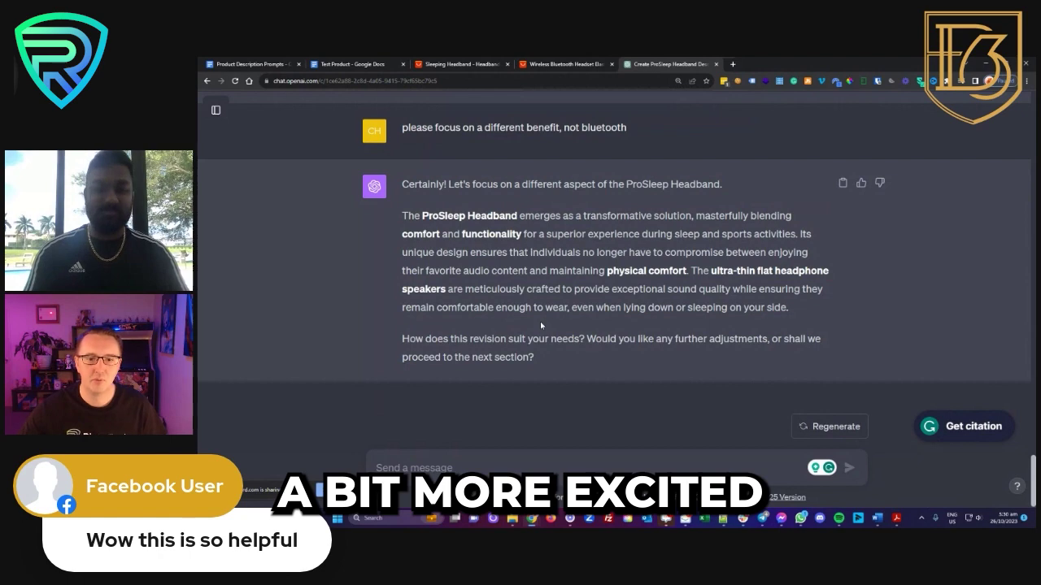
pyautogui.scroll(2, 608, 316)
pyautogui.scroll(3, 608, 316)
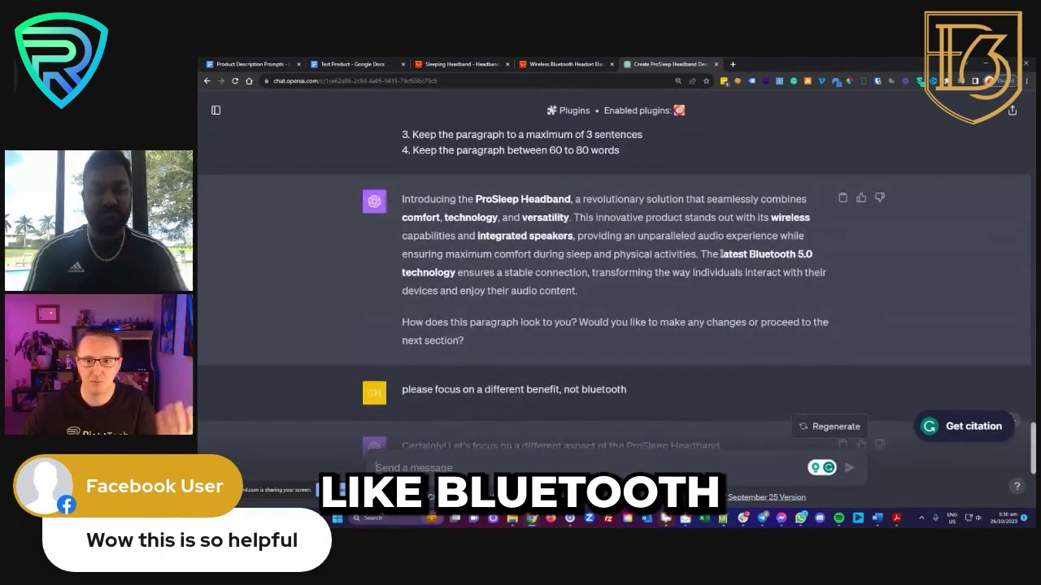
pyautogui.scroll(-3, 730, 263)
pyautogui.scroll(-2, 730, 263)
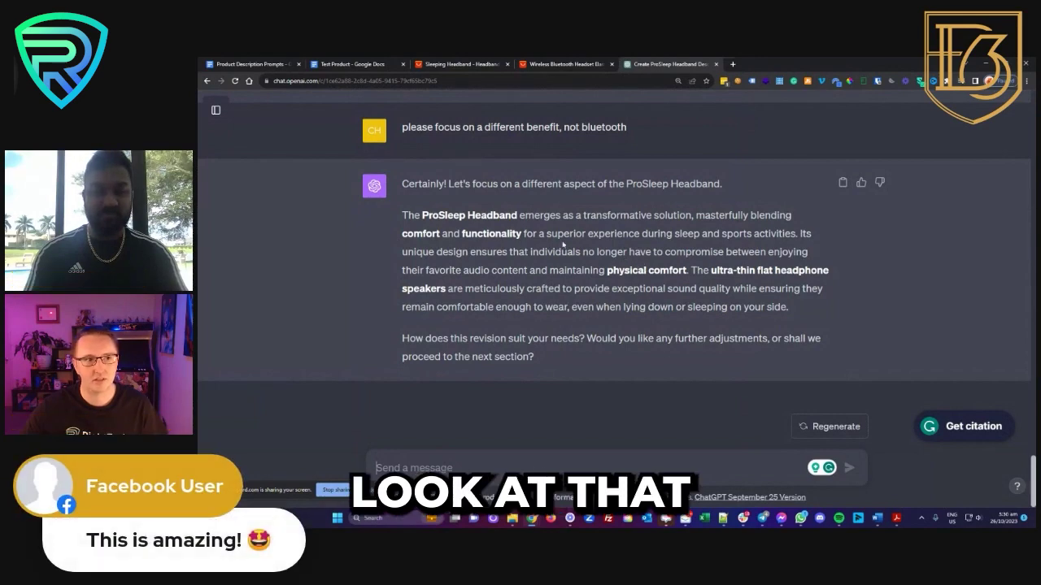
# Select the bullet-point prompt in the Product Description Prompts document to reuse it.
pyautogui.click(248, 64)
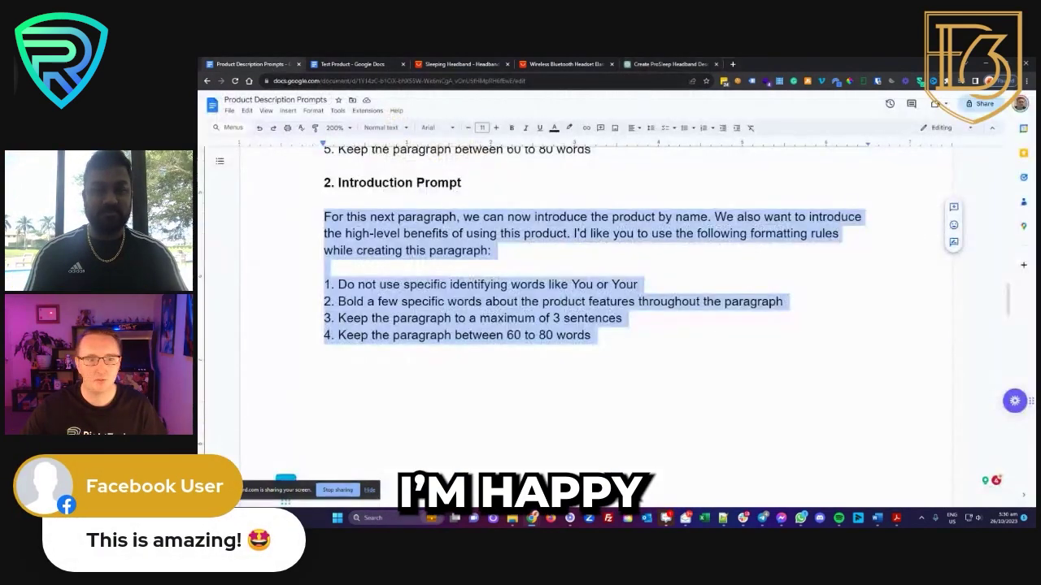
pyautogui.scroll(-5, 498, 279)
pyautogui.scroll(-4, 499, 279)
pyautogui.moveTo(323, 197); pyautogui.dragTo(606, 351)
pyautogui.click(665, 64)
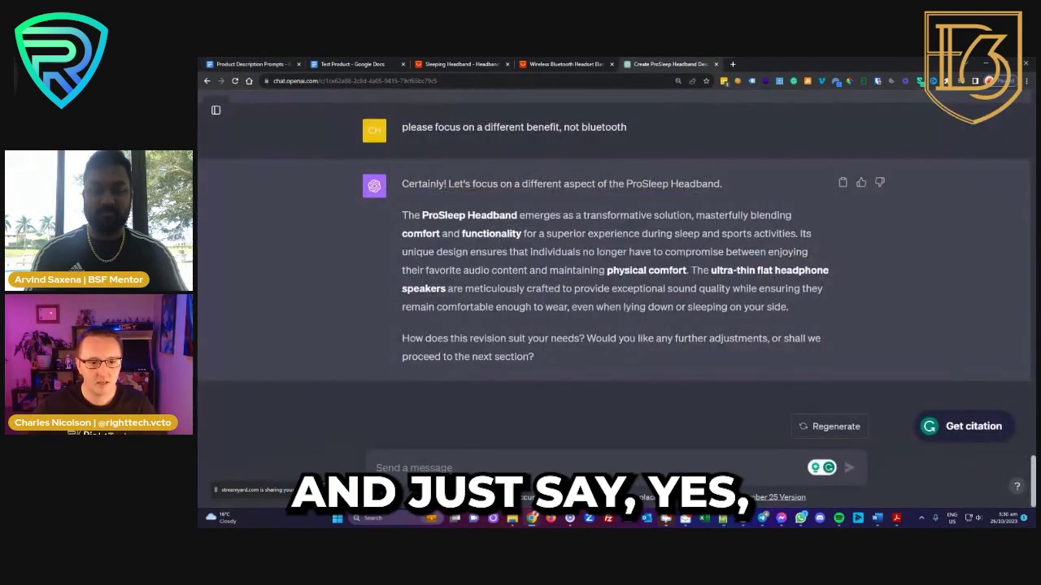
# Reply 'yes lets continue', then paste and send the Bullet Points prompt with five formatting rules.
pyautogui.write('yes le')
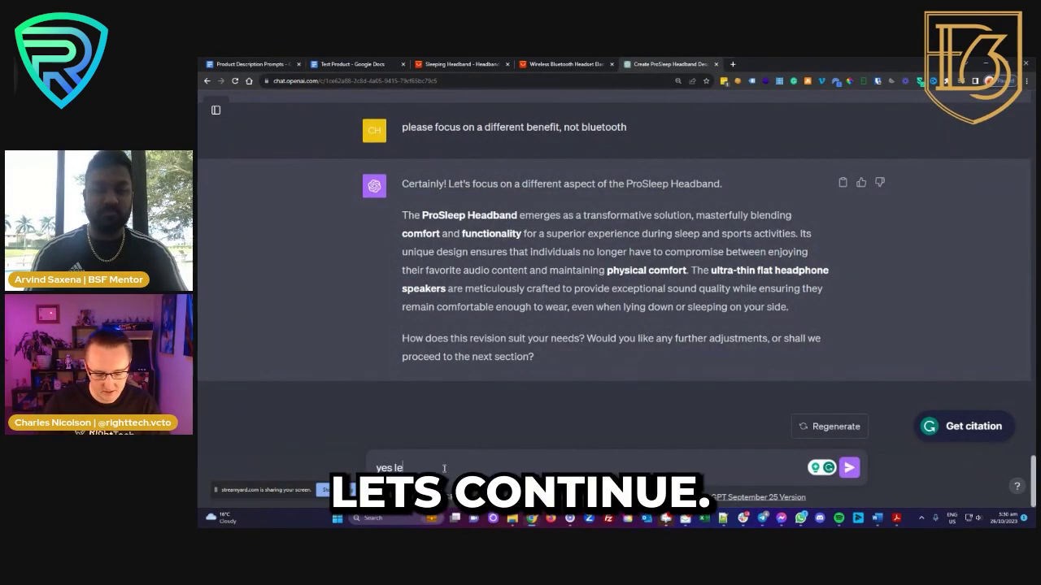
pyautogui.write('ts continue')
pyautogui.press('Return')
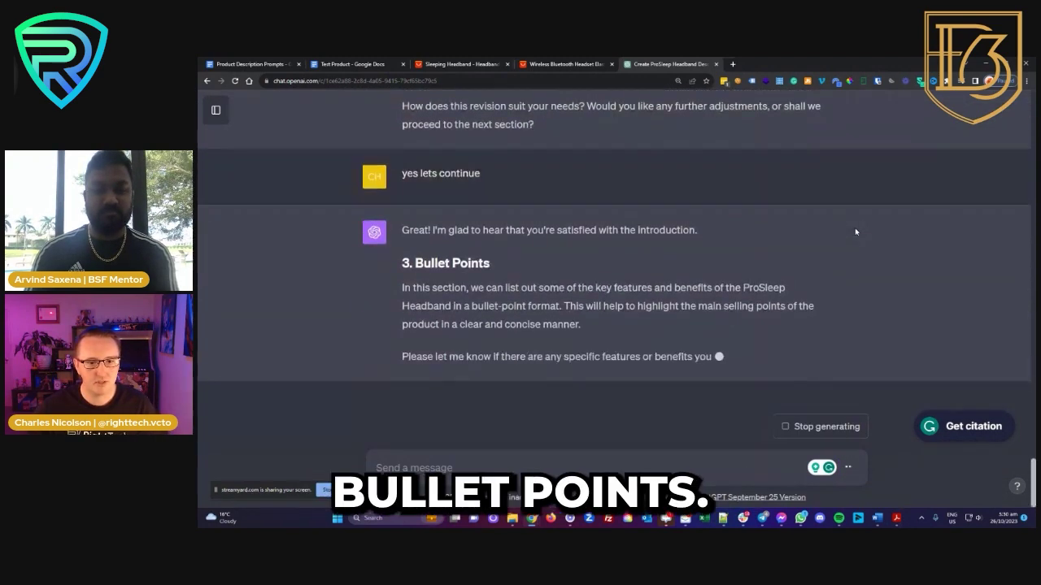
pyautogui.hotkey('ctrl', 'v')
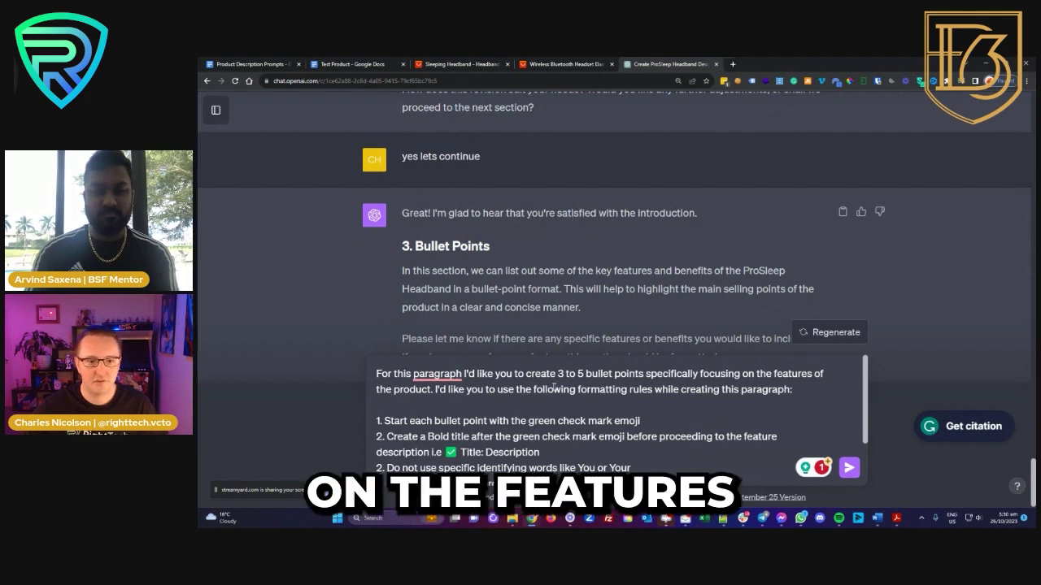
pyautogui.scroll(-1, 554, 388)
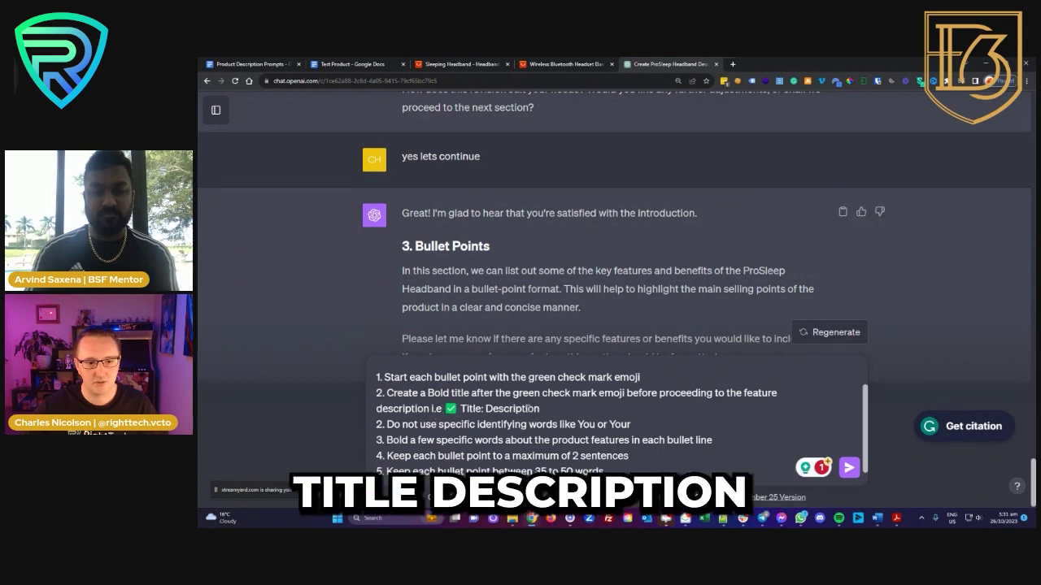
pyautogui.scroll(-1, 569, 415)
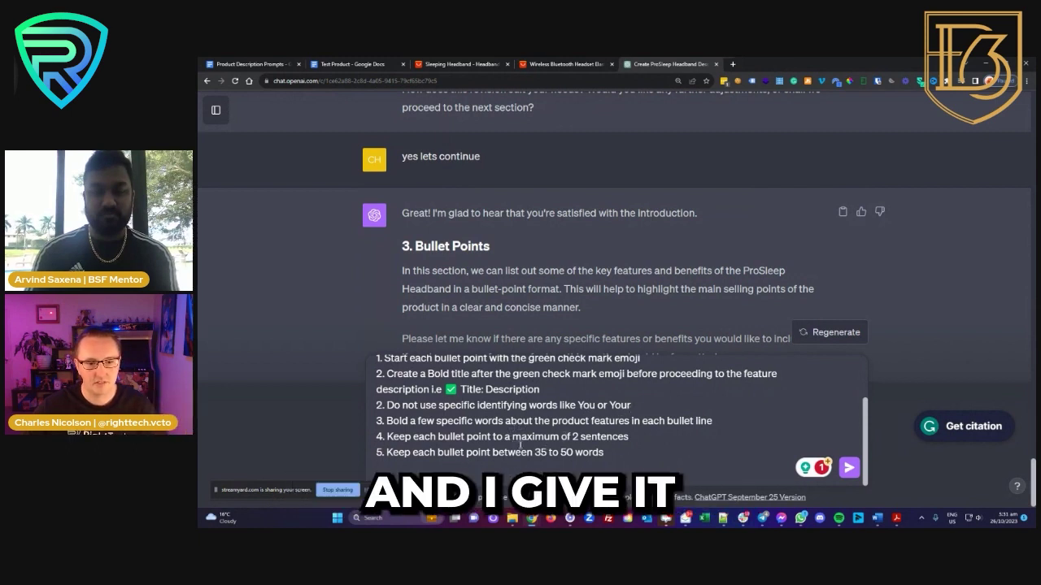
pyautogui.press('Return')
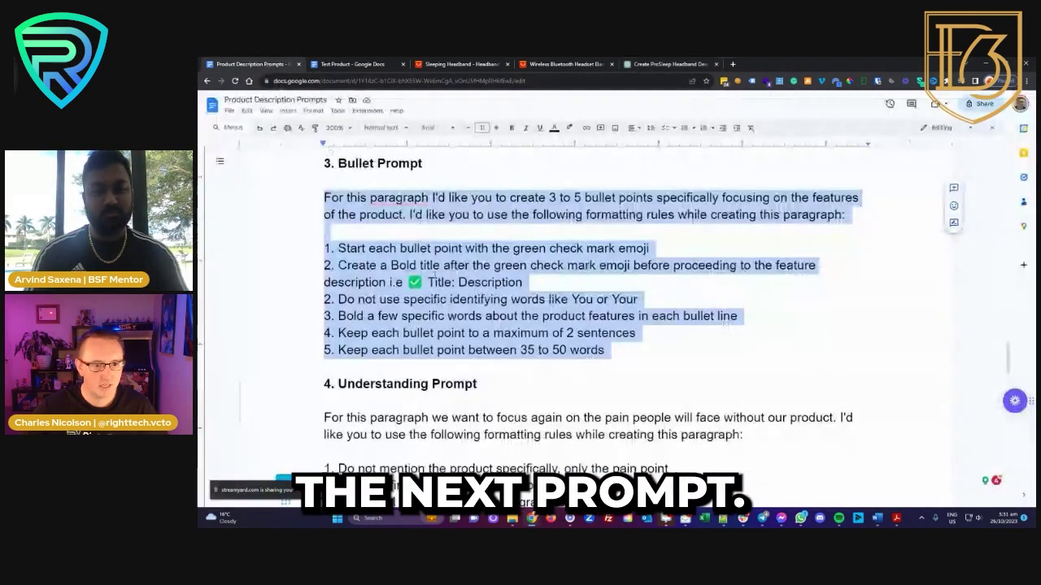
pyautogui.scroll(-5, 580, 348)
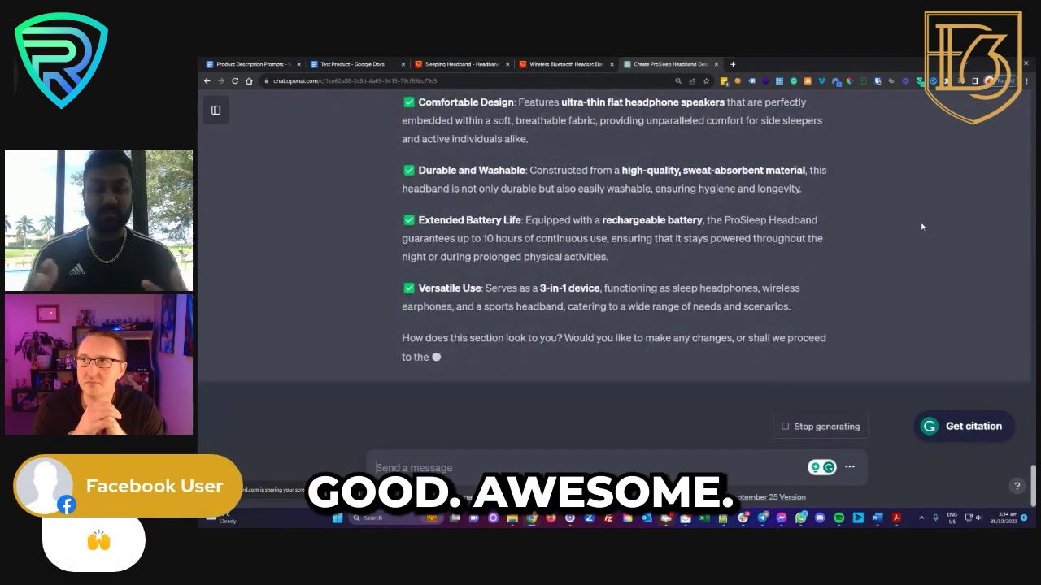
# Scroll through the five checkmarked feature bullets, from Wireless Connectivity to Versatile Use.
pyautogui.scroll(4, 765, 274)
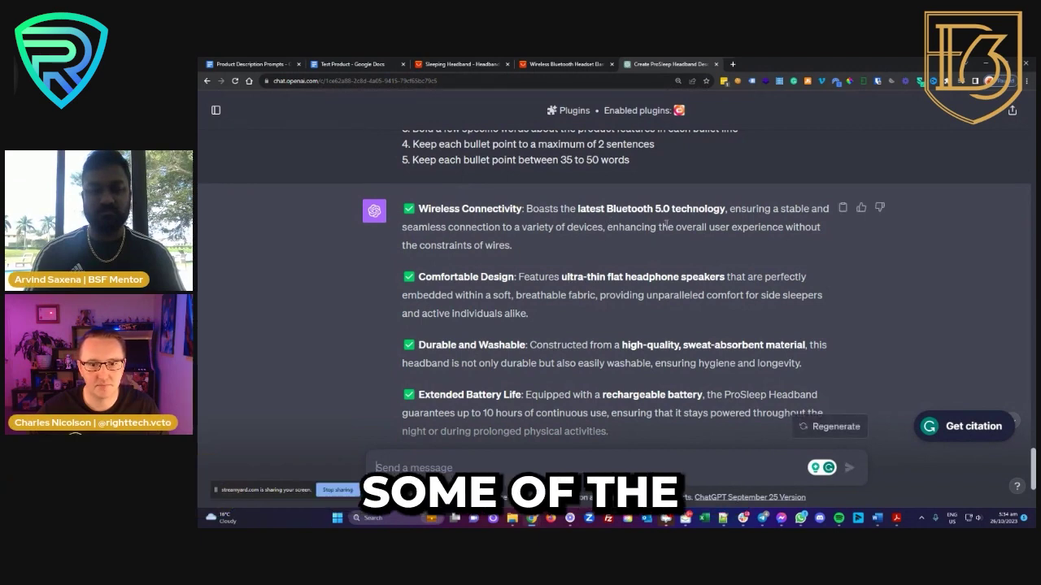
pyautogui.scroll(-3, 689, 277)
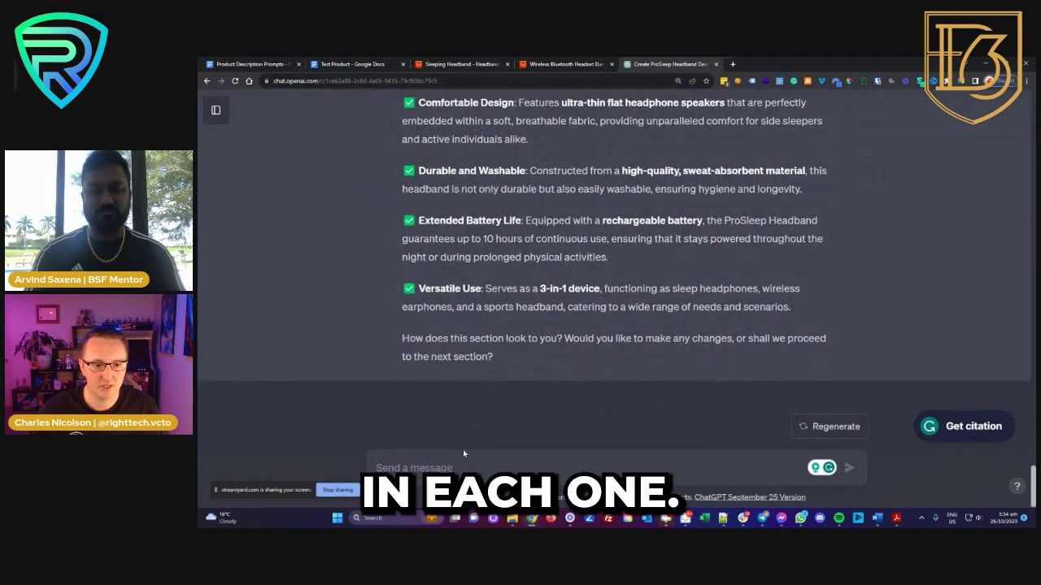
# Reply 'yes lets proceed', then paste and send the Understanding prompt with seven formatting rules.
pyautogui.click(436, 465)
pyautogui.write('yes let')
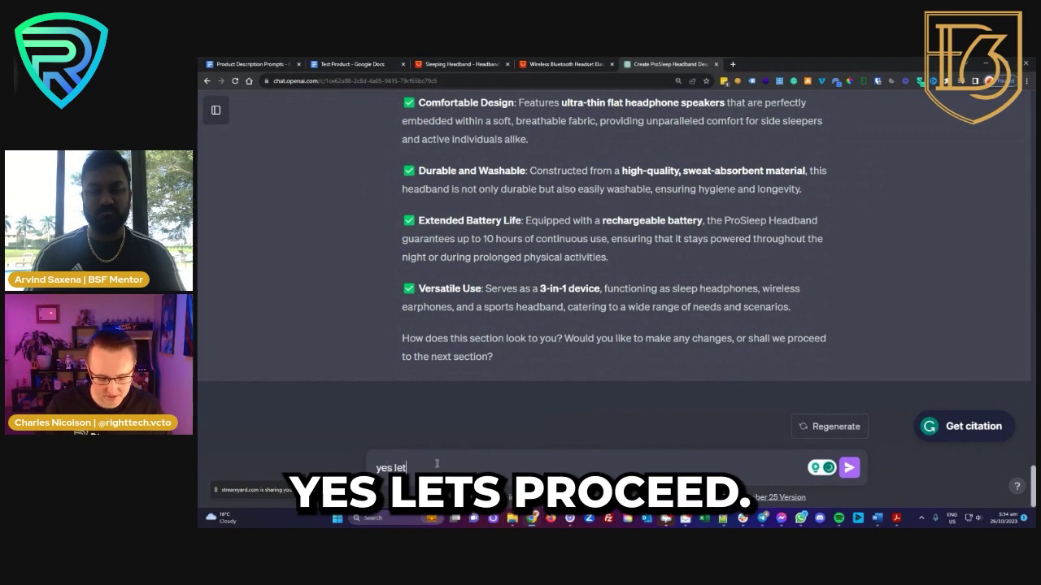
pyautogui.write('s proceed')
pyautogui.press('Return')
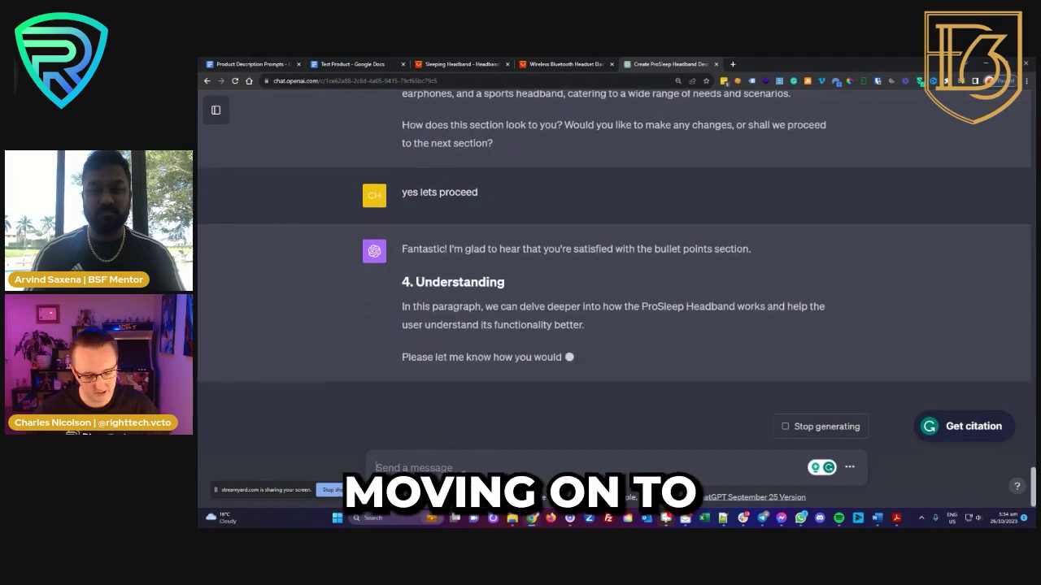
pyautogui.hotkey('ctrl', 'v')
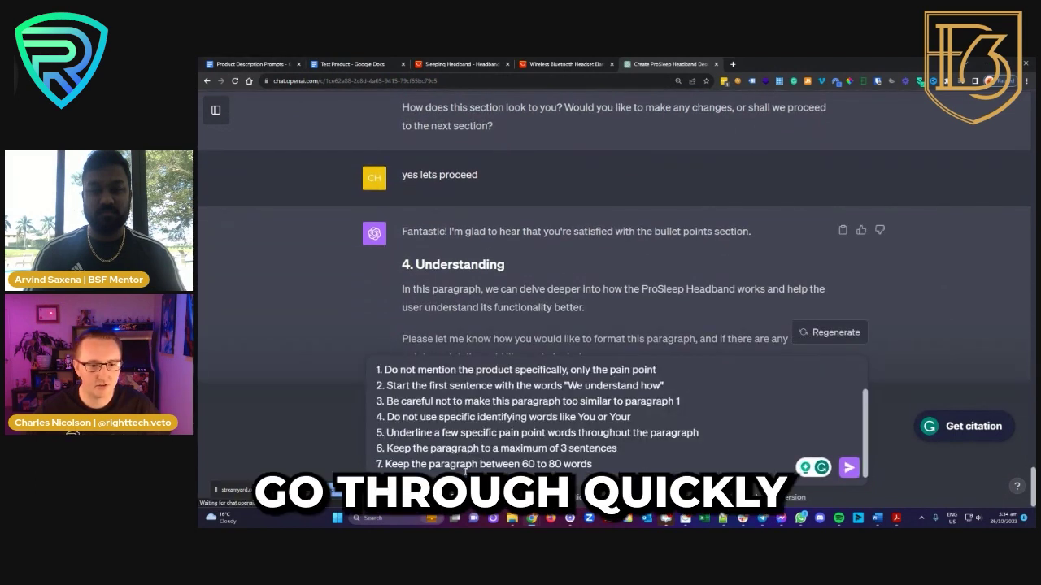
pyautogui.scroll(5, 596, 420)
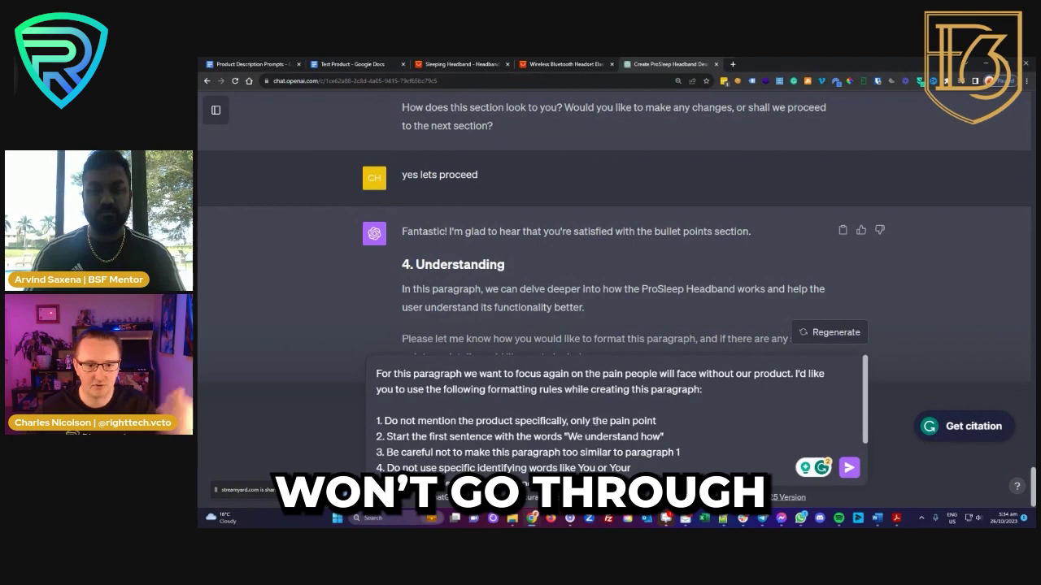
pyautogui.scroll(-3, 596, 421)
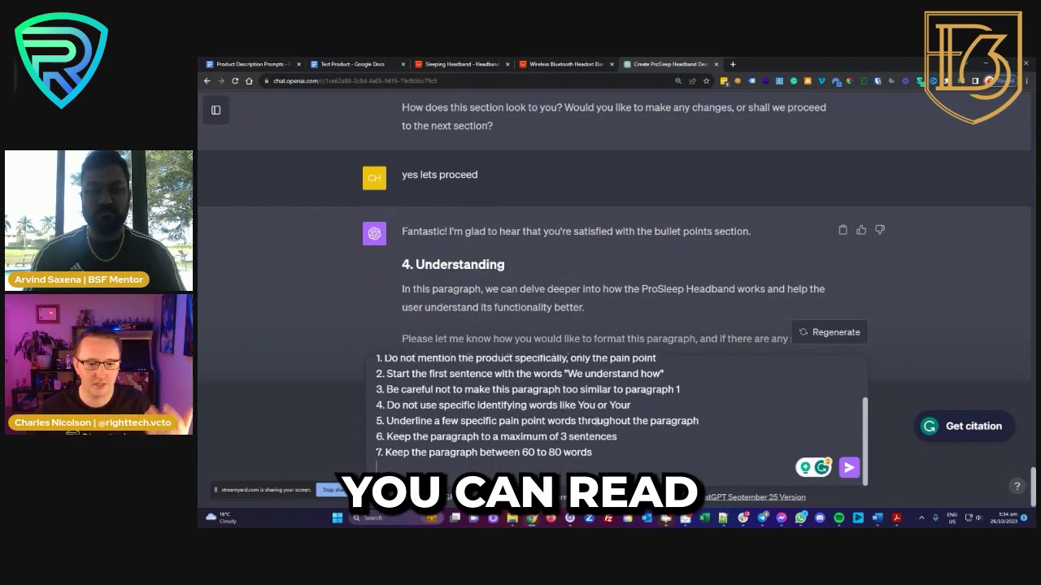
pyautogui.press('Return')
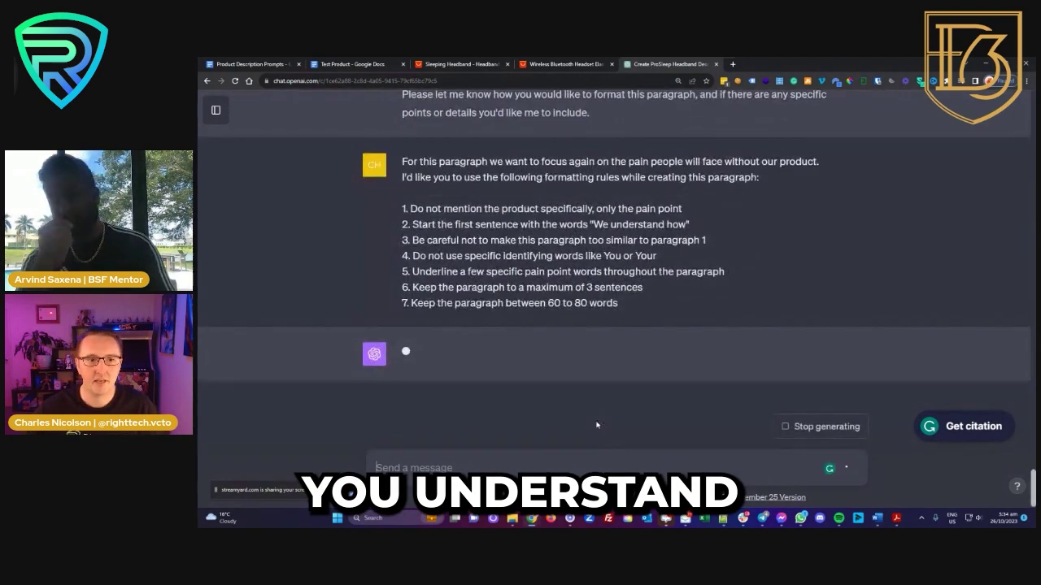